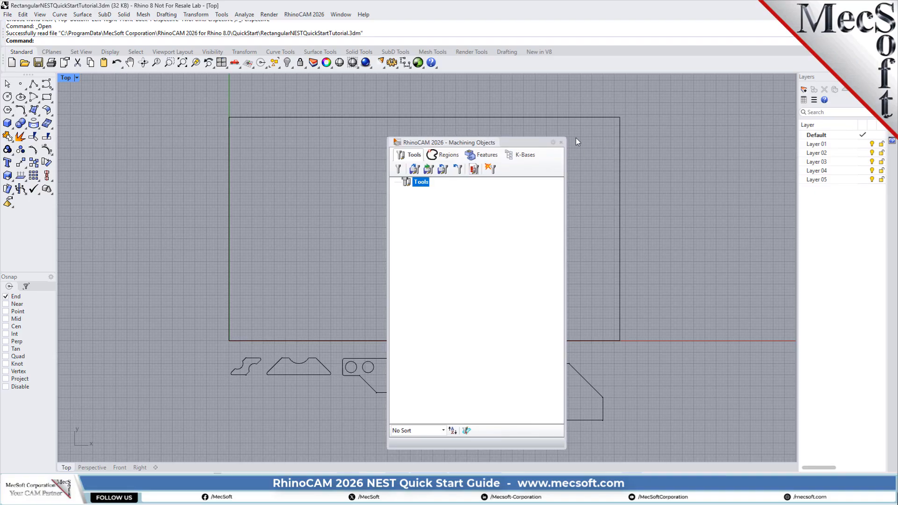
Close the Machining Objects window and load the RhinoCAM NEST module
left_click(560, 143)
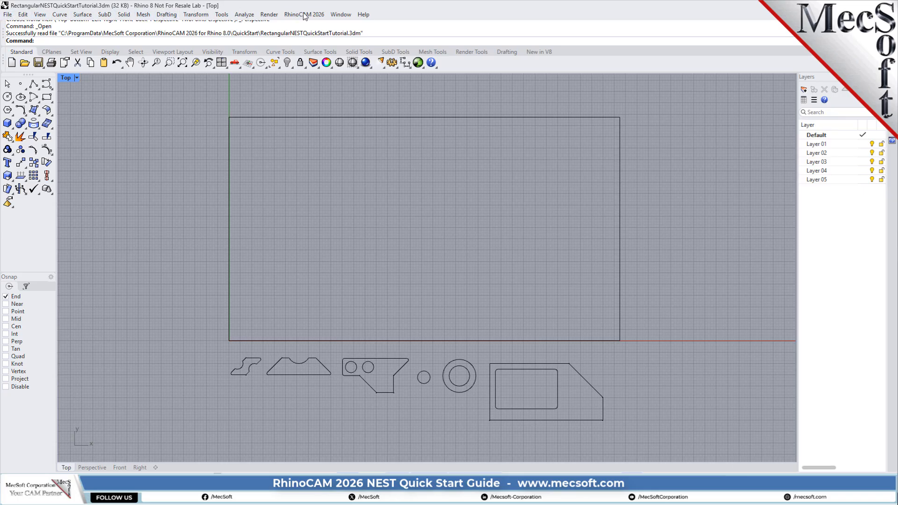
left_click(325, 14)
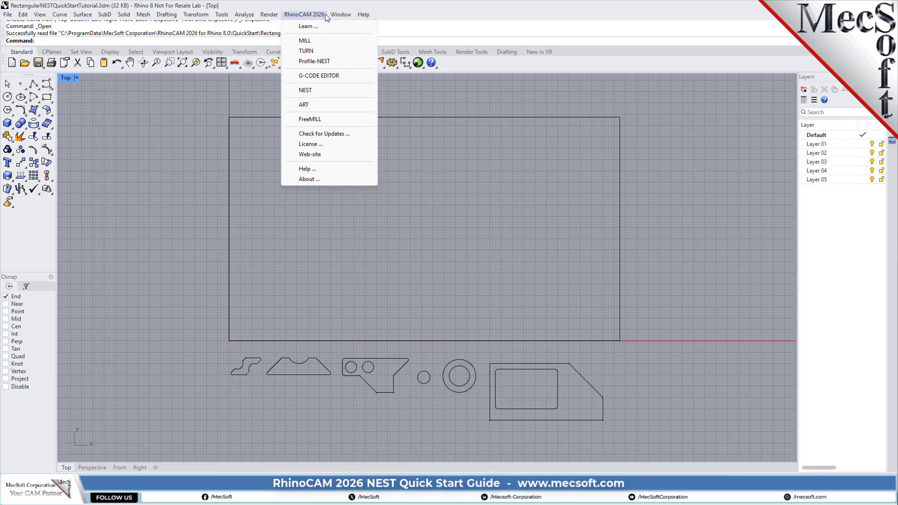
left_click(328, 90)
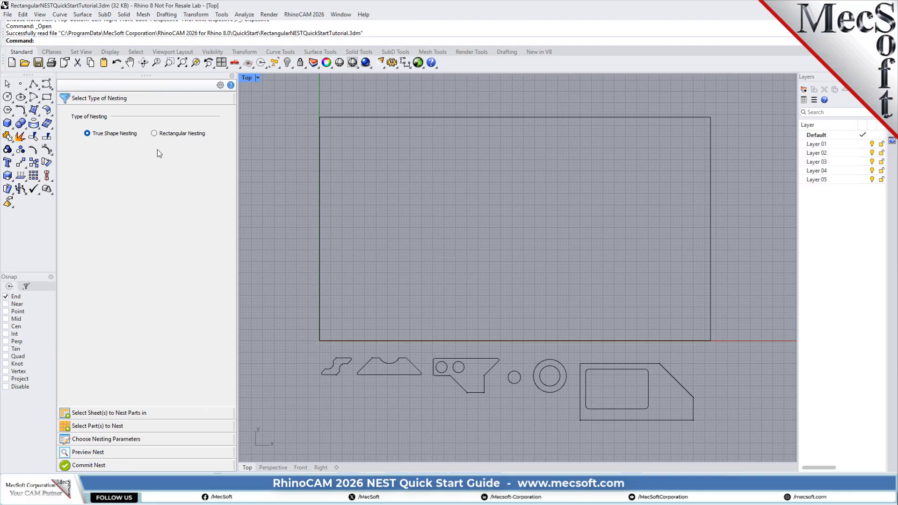
Look through the nesting pages for sheets, parts, nesting parameters, preview and commit
left_click(117, 412)
left_click(97, 427)
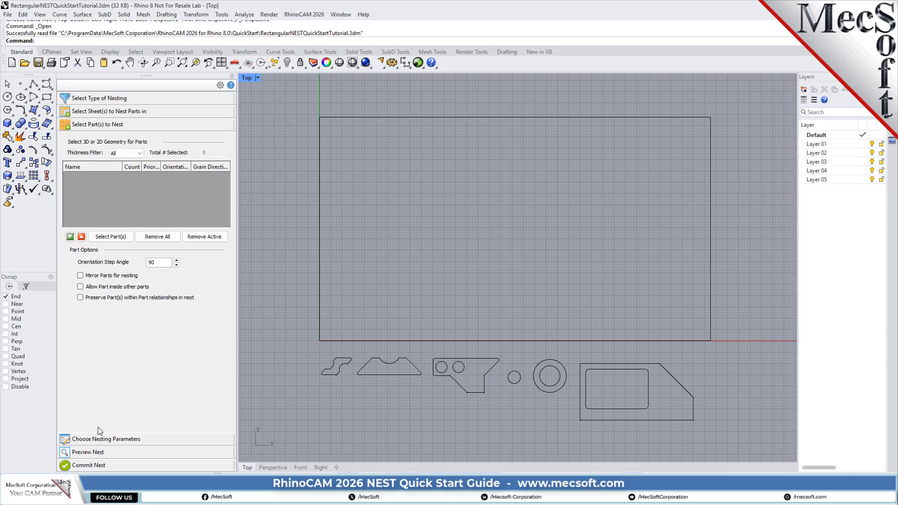
left_click(102, 440)
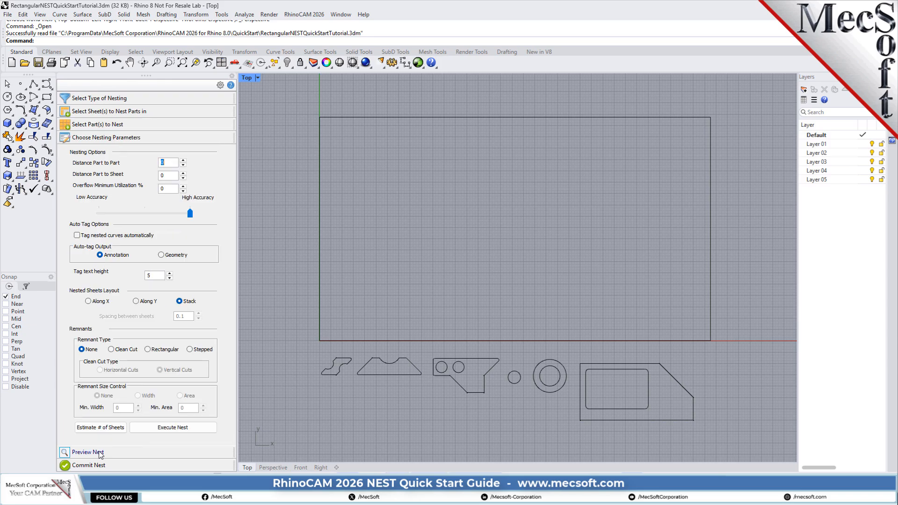
left_click(98, 451)
left_click(93, 464)
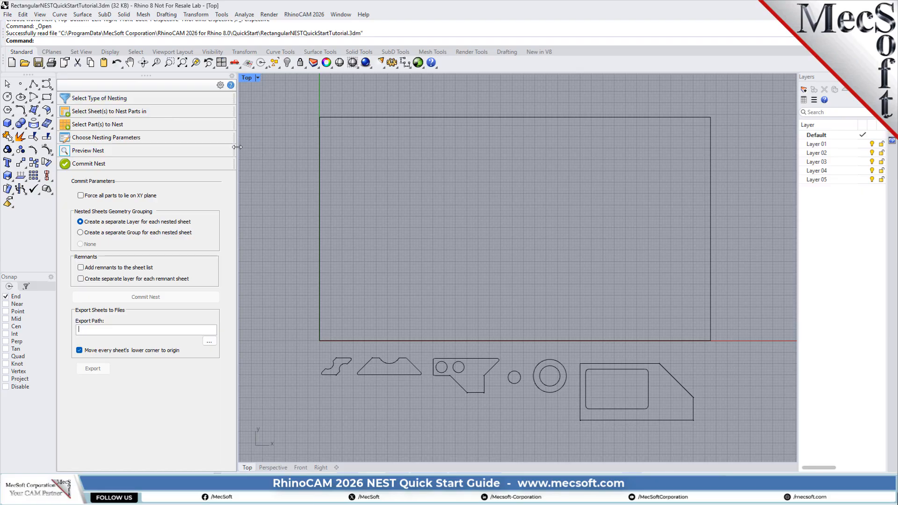
left_click_drag(237, 146, 237, 207)
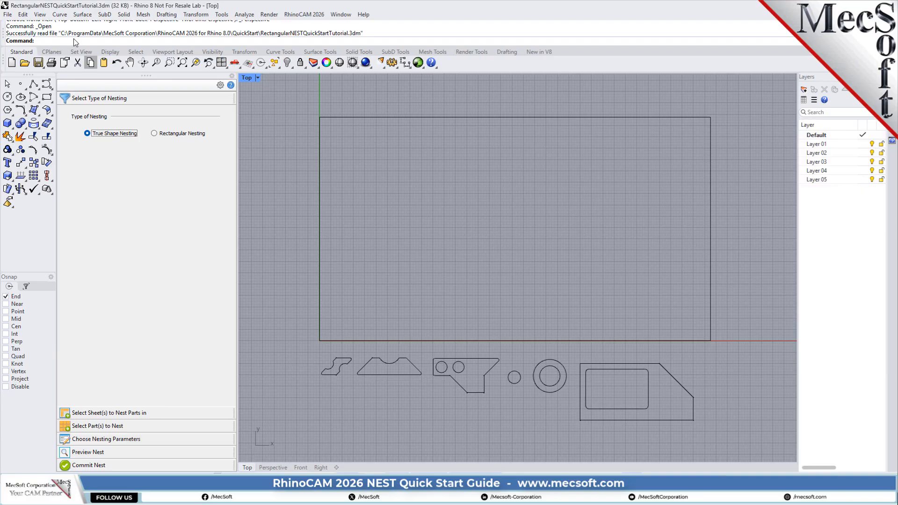
Browse the QuickStart folder for the nesting tutorial files without opening another model
left_click(8, 15)
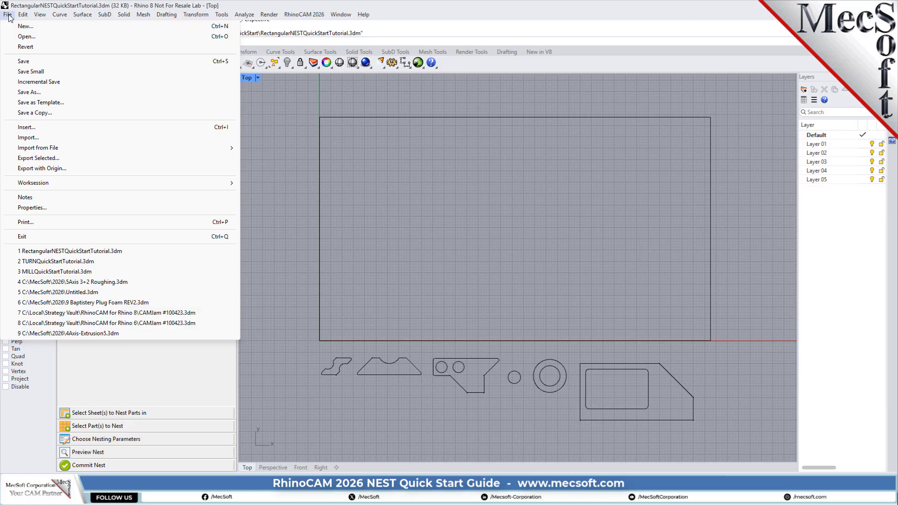
left_click(29, 36)
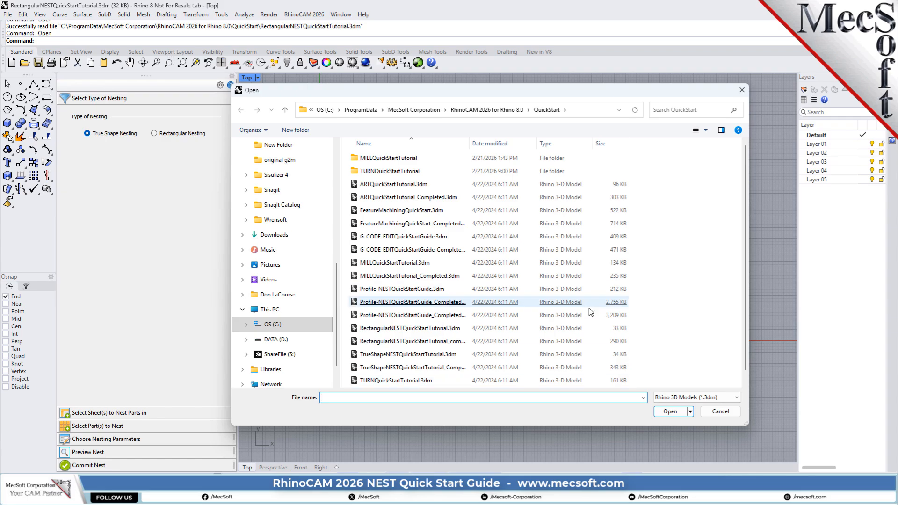
scroll(745, 242, "down", 1)
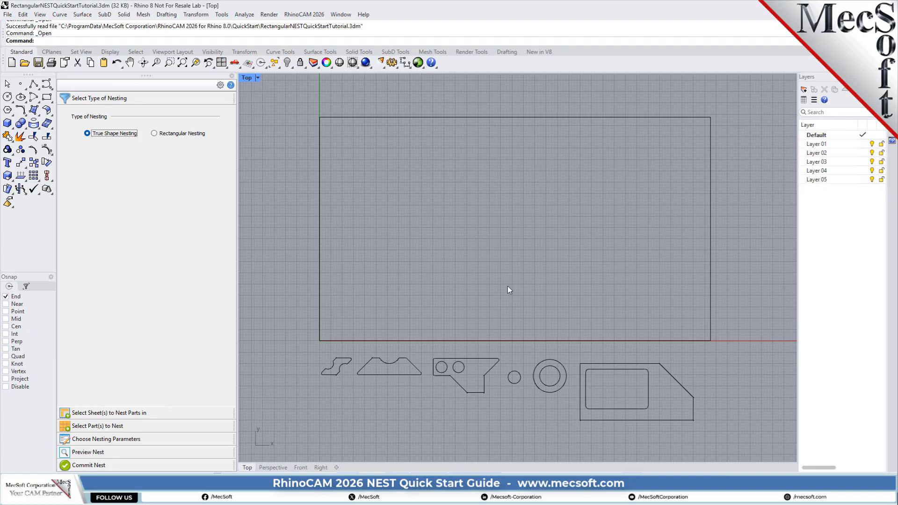
Examine the large sheet rectangle and the row of part curves below it by selecting each set and clearing the selection
scroll(483, 235, "down", 5)
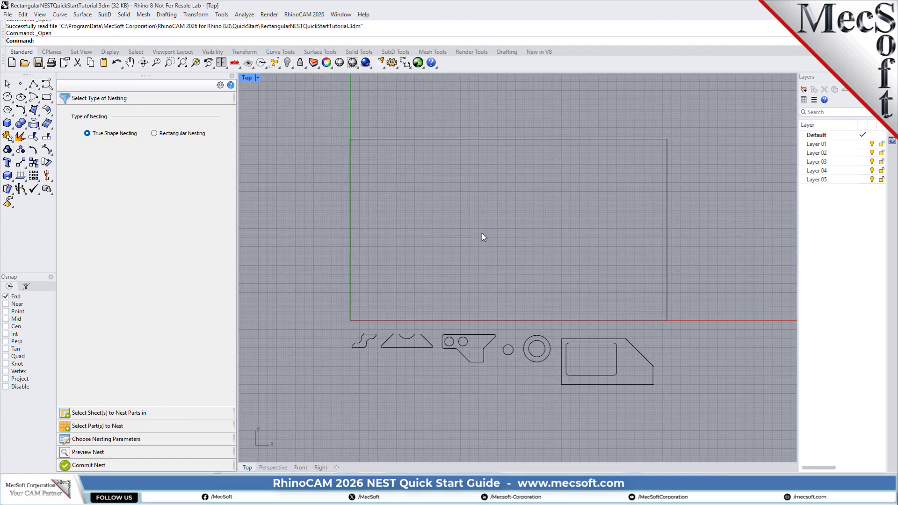
scroll(481, 240, "up", 5)
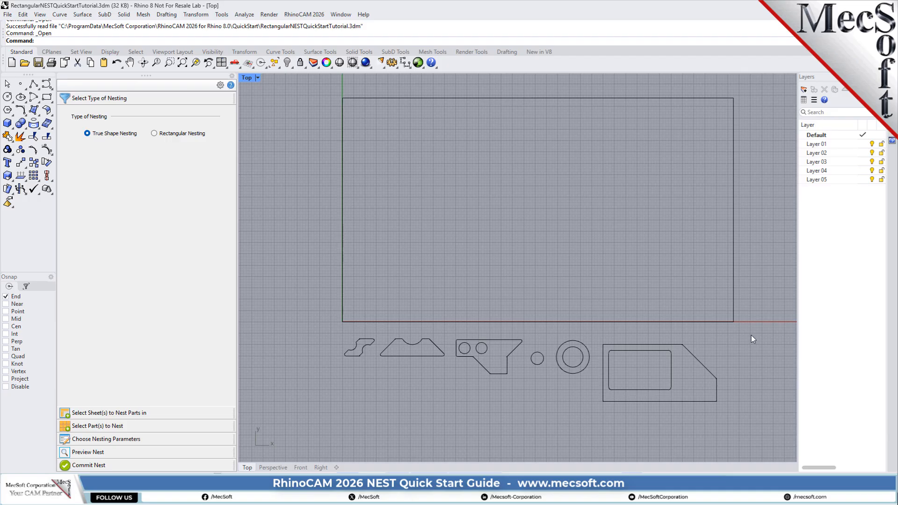
left_click(733, 290)
key("Escape")
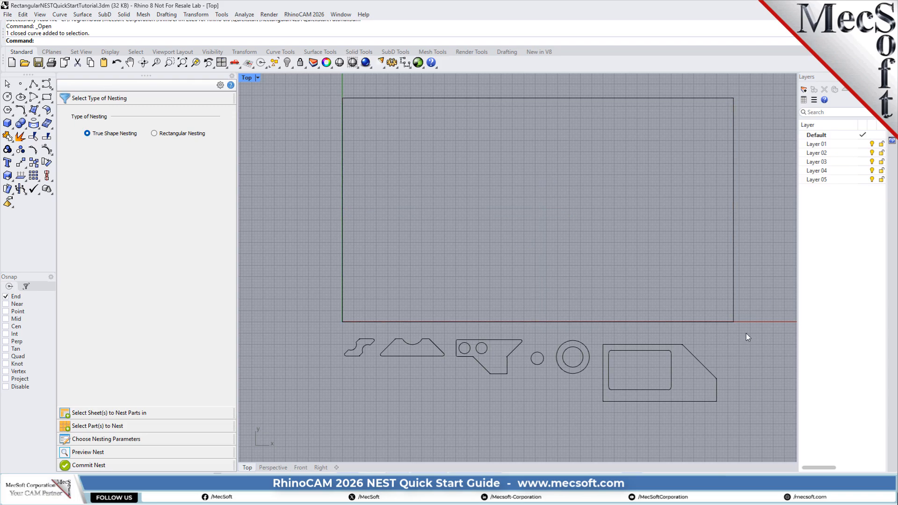
left_click_drag(747, 333, 325, 441)
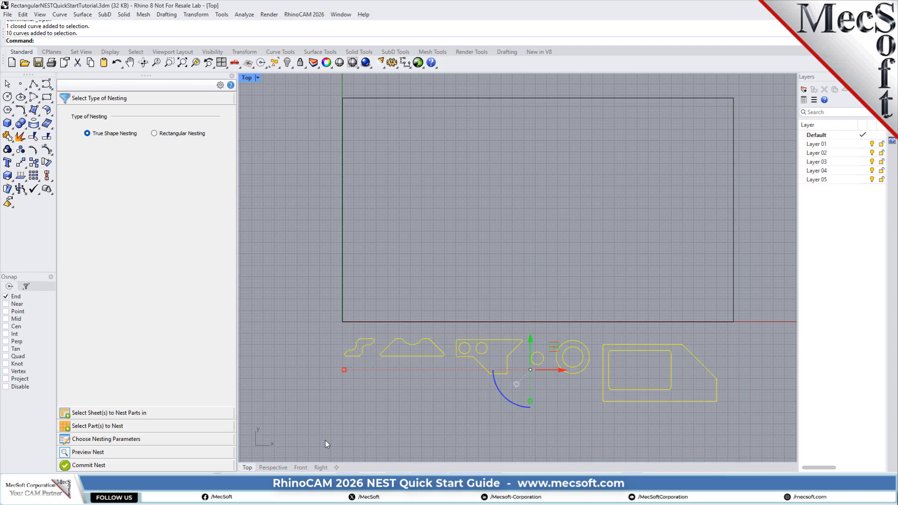
left_click(740, 347)
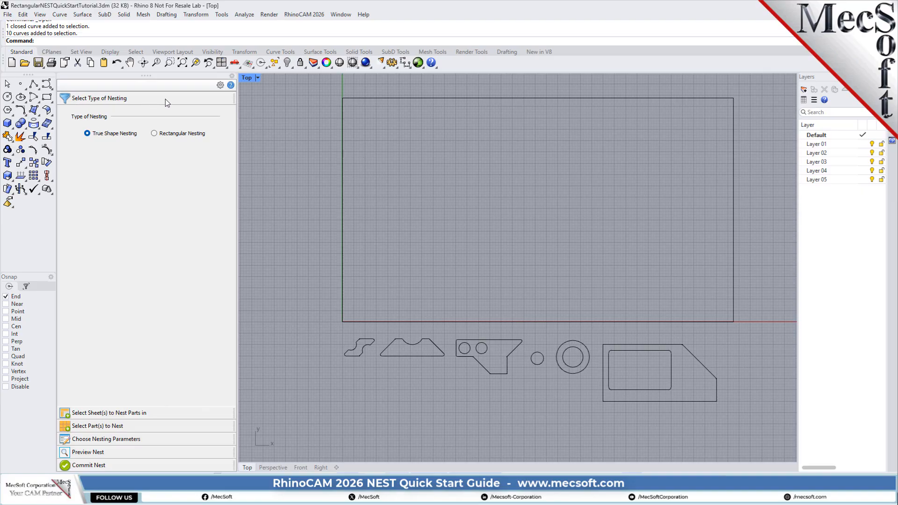
Set the nesting type to Rectangular Nesting and assign the large rectangle as the sheet to nest in
left_click(167, 133)
left_click(231, 85)
left_click(159, 413)
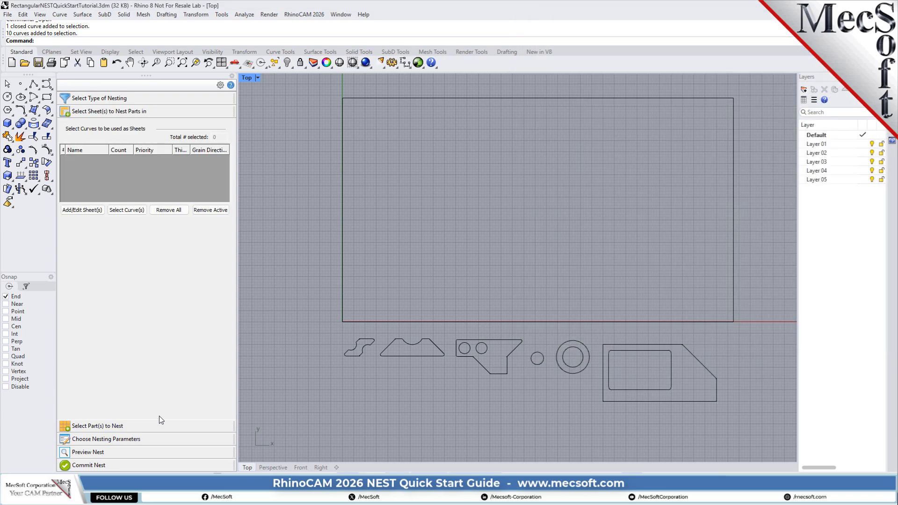
left_click(127, 210)
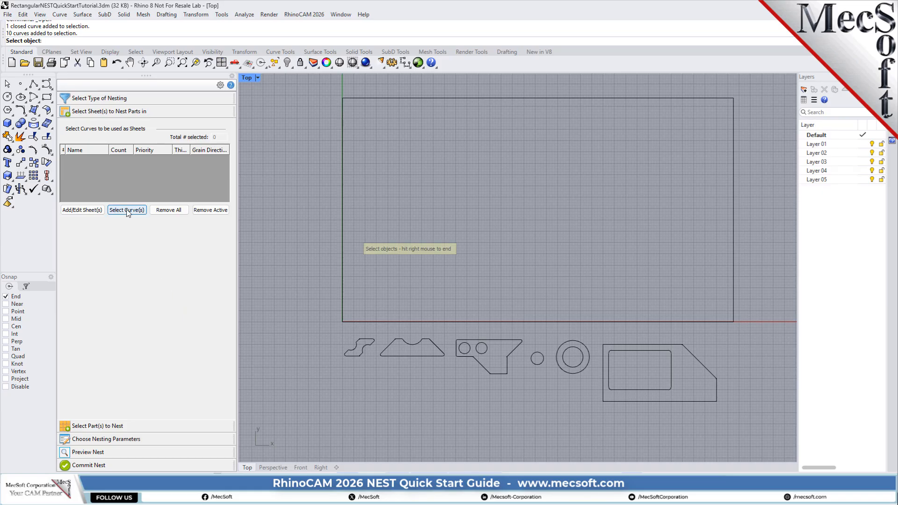
left_click(515, 98)
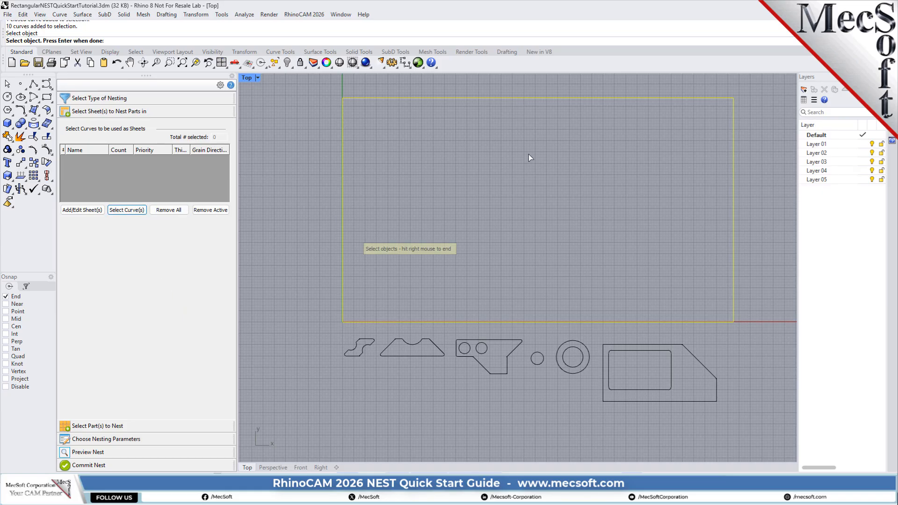
right_click_drag(513, 185, 516, 190)
right_click(511, 189)
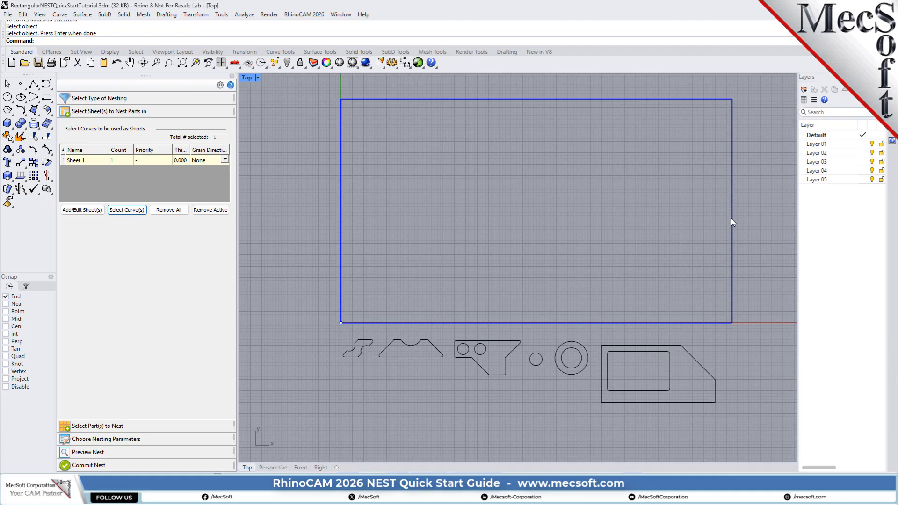
Widen the nesting pane and set the sheet's count to 2
left_click(70, 161)
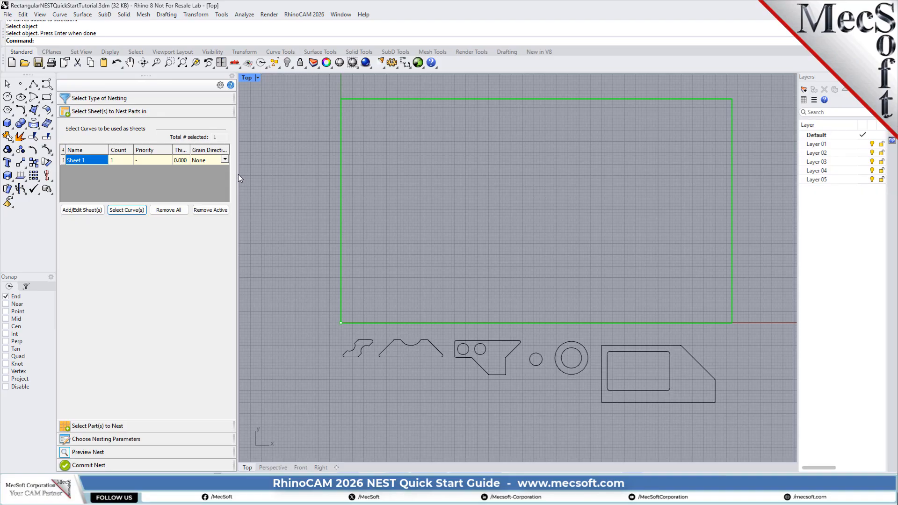
left_click_drag(237, 174, 256, 178)
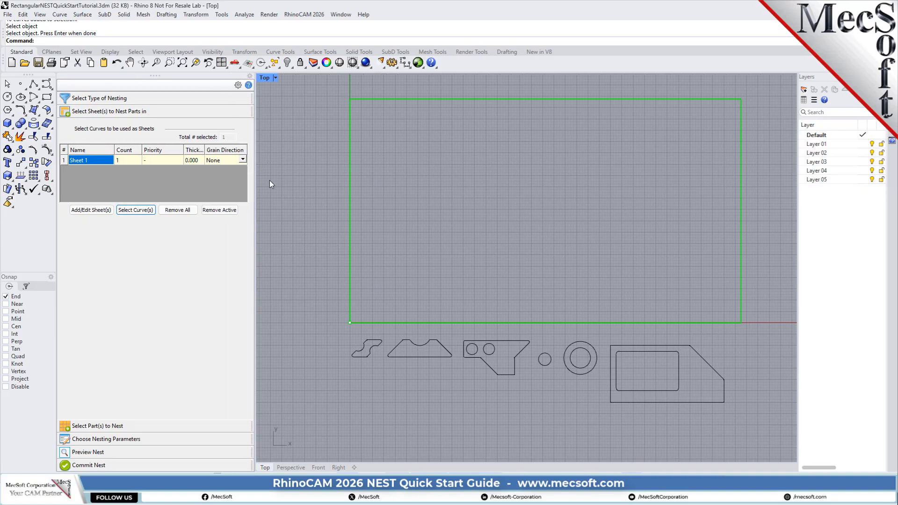
left_click(127, 160)
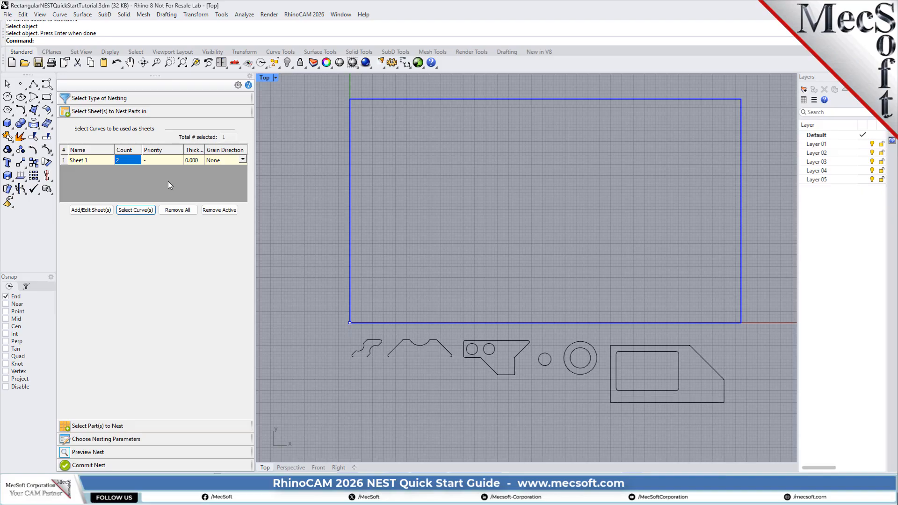
Add all the part curves below the sheet as the parts to nest
left_click(110, 426)
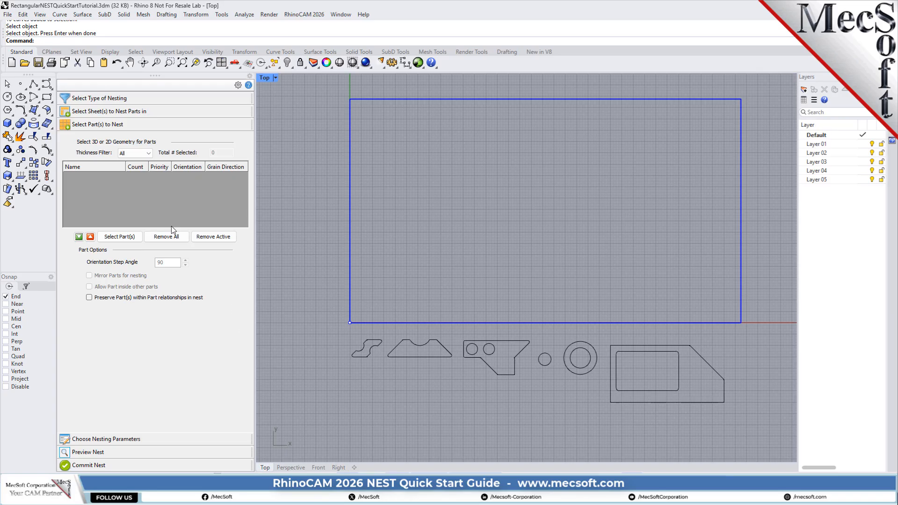
left_click(120, 237)
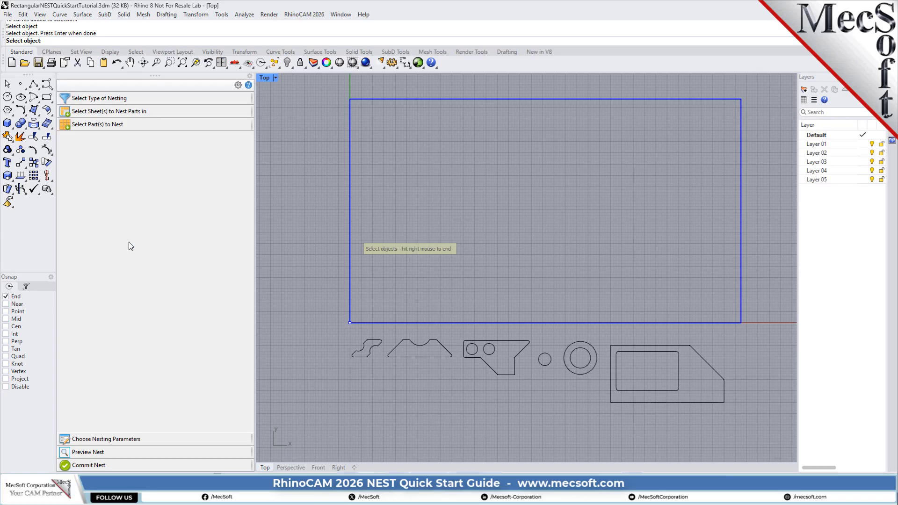
left_click_drag(309, 431, 770, 333)
right_click(448, 383)
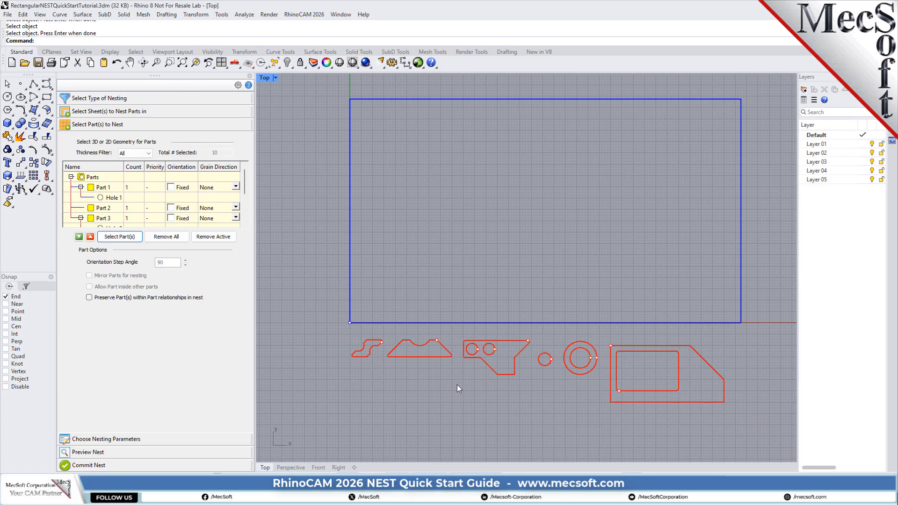
Examine which curves the listed parts and their holes correspond to by highlighting Part 1, Part 3, Part 6 and their holes
mouse_move(245, 183)
left_mouse_down()
mouse_move(251, 206)
mouse_move(246, 175)
left_mouse_up()
left_click(91, 189)
left_click(108, 198)
left_click(91, 188)
scroll(92, 189, "down", 1)
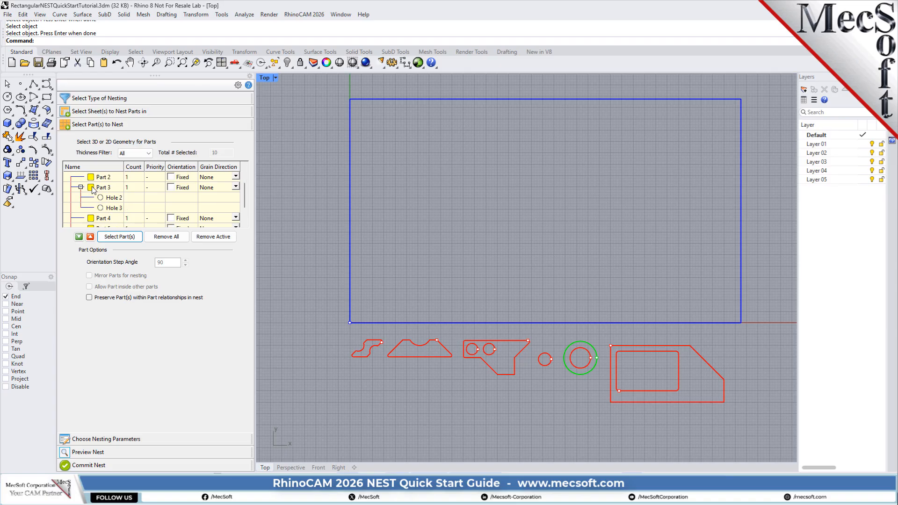
left_click(92, 187)
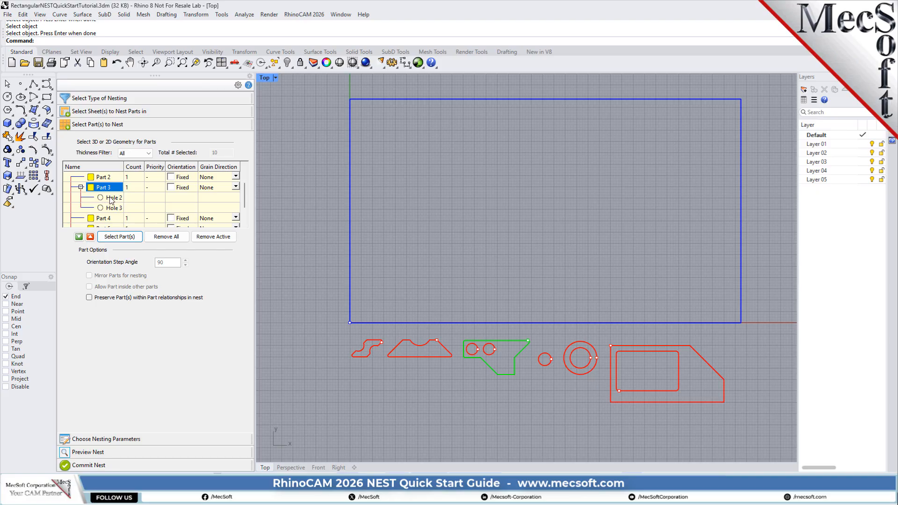
left_click(111, 200)
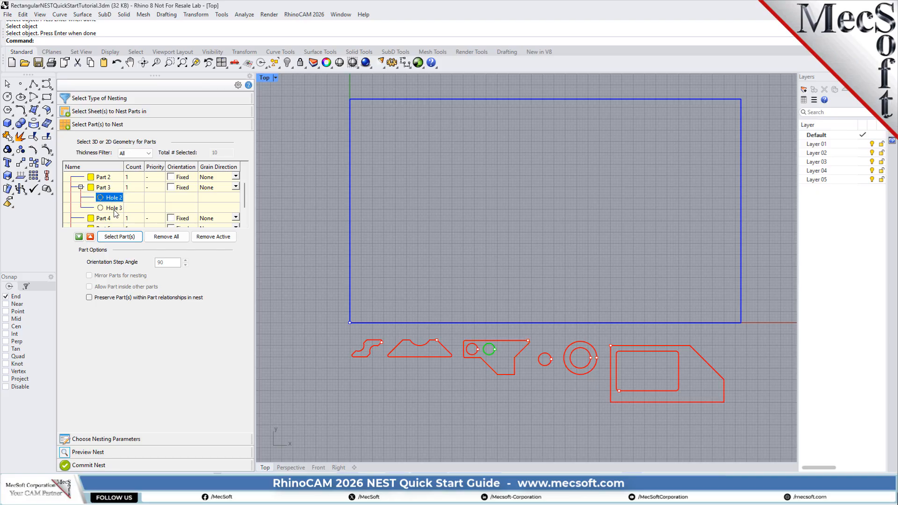
left_click(119, 208)
left_click(120, 199)
scroll(96, 192, "down", 1)
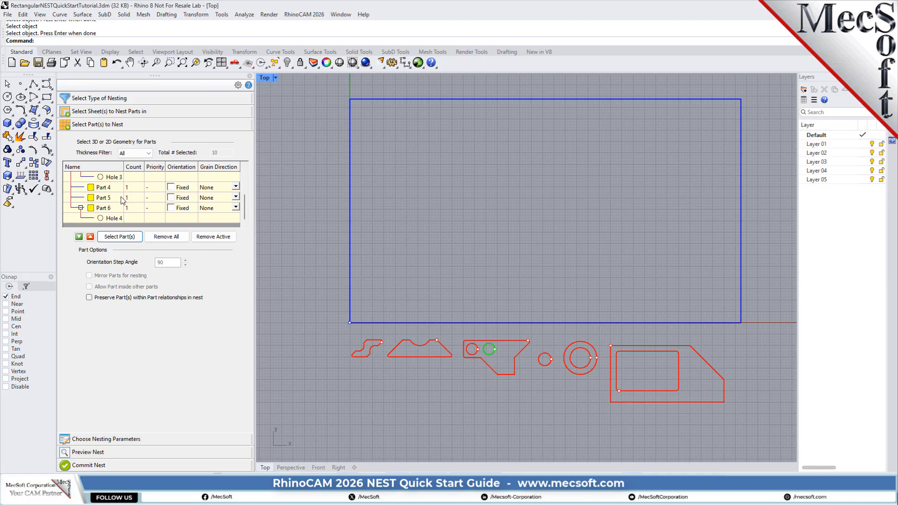
left_click(92, 208)
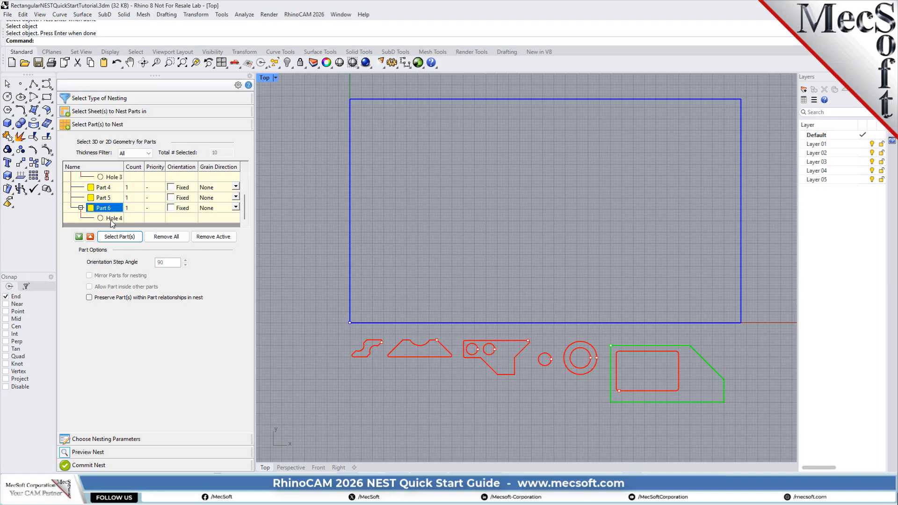
left_click(110, 219)
left_click(94, 209)
scroll(135, 205, "up", 1)
left_click(103, 187)
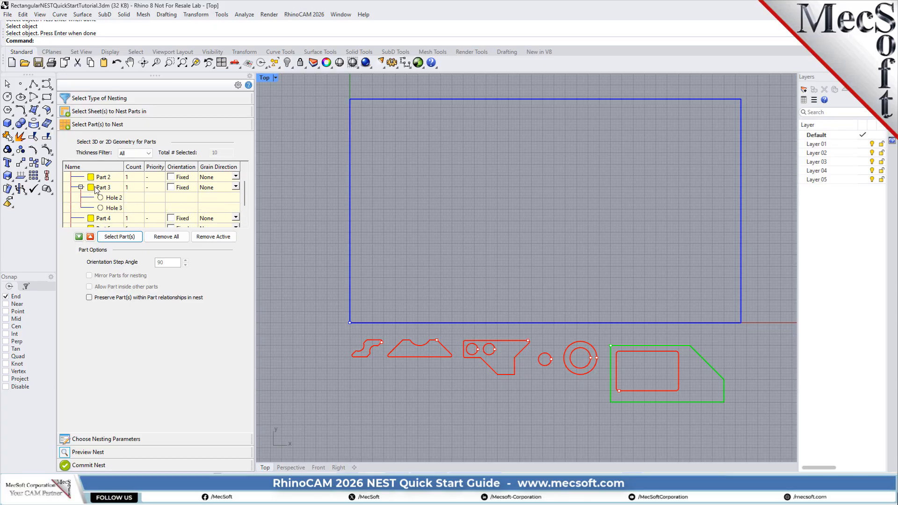
left_click(116, 208)
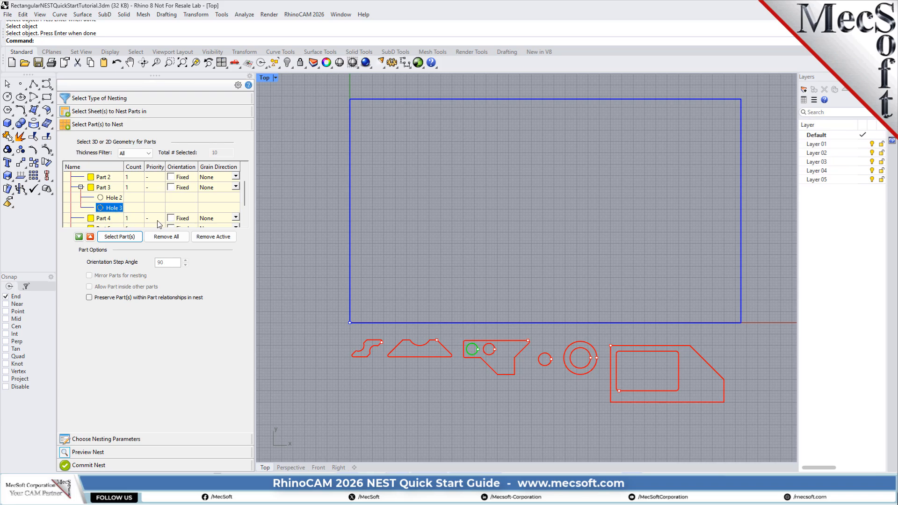
Set Part 2's count to 50 and apply the same count to all parts
left_click(133, 179)
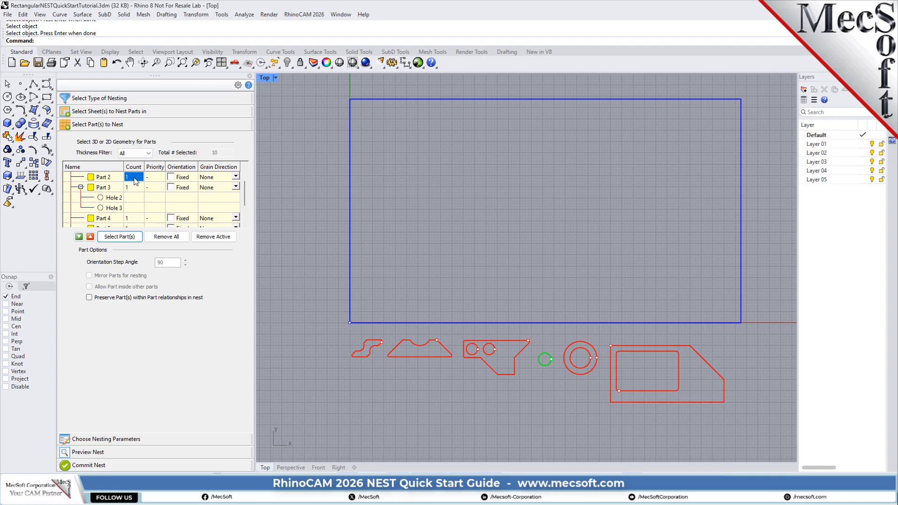
type("50")
key("Return")
right_click(133, 178)
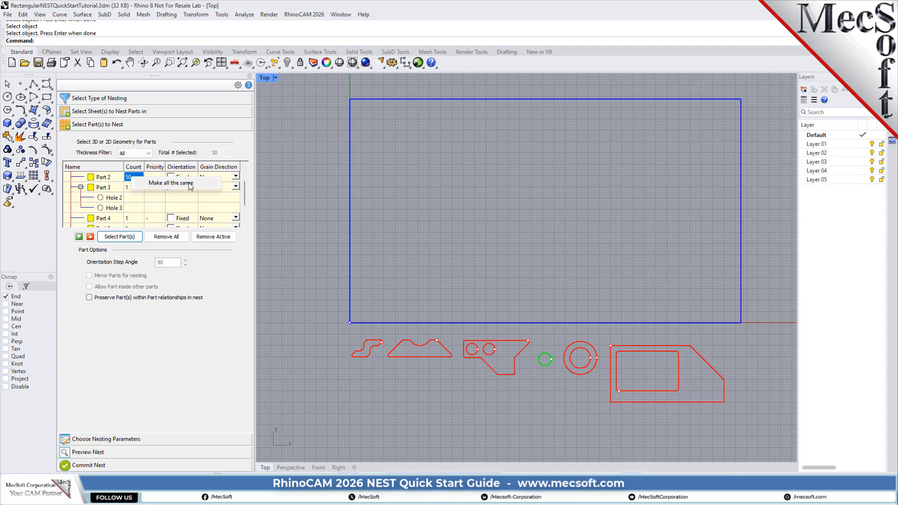
left_click(190, 183)
left_click(139, 189)
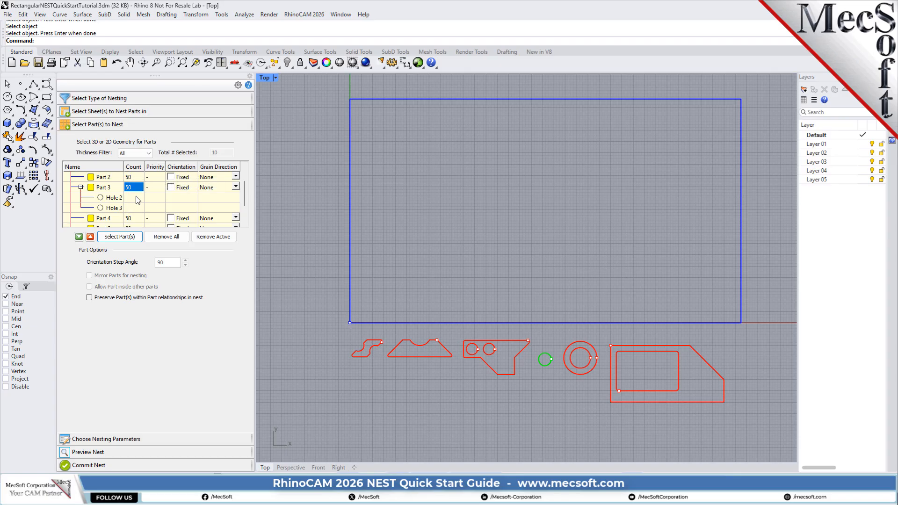
Set the part-to-part distance to 0.15 and the part-to-sheet distance to 0.25, and lay out the nested sheets Along X
scroll(138, 200, "up", 2)
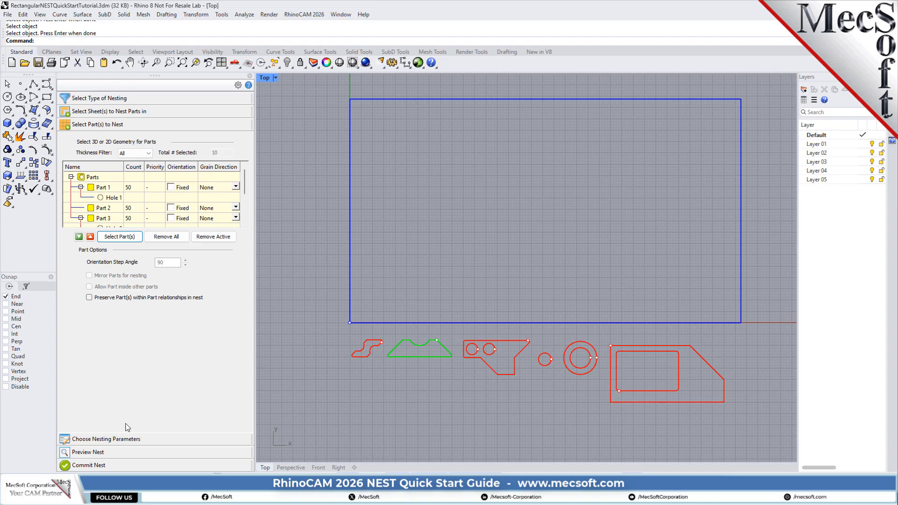
left_click(135, 442)
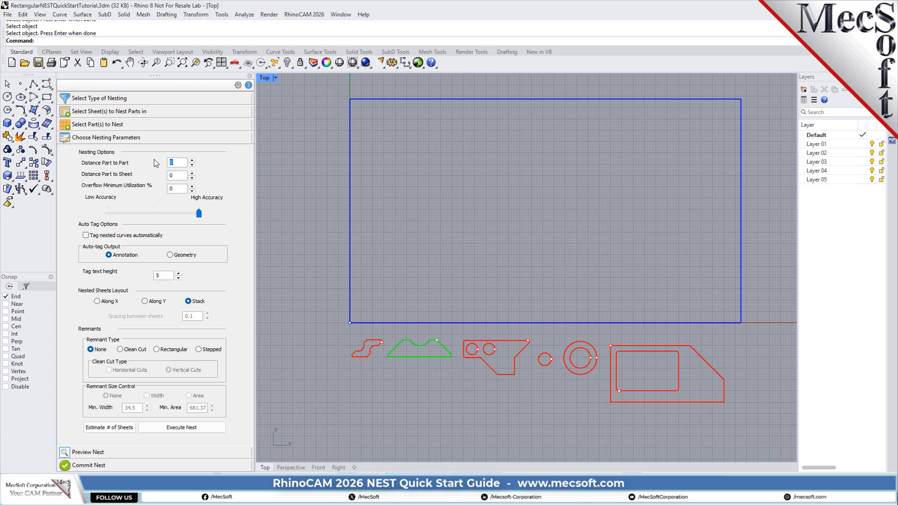
type("0.15")
left_click(176, 175)
type("0")
left_click(109, 302)
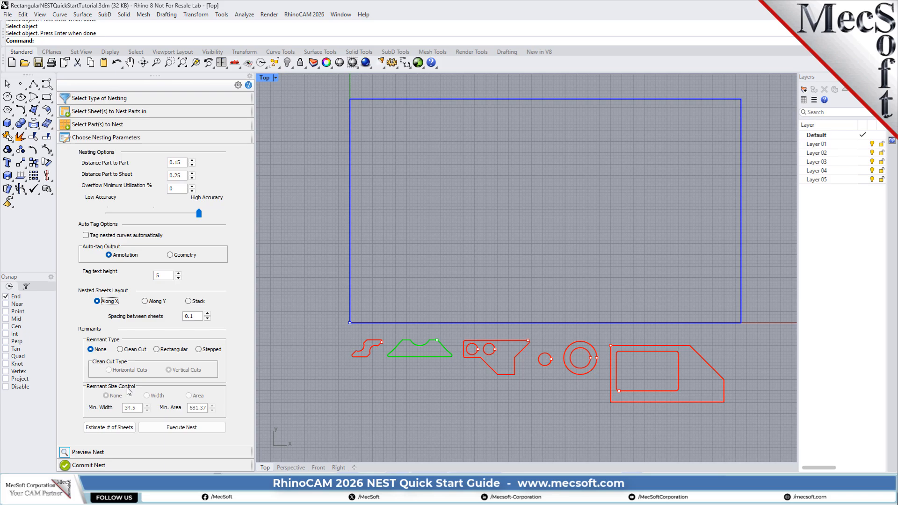
Estimate the number of sheets, update the sheet count from the estimate and execute the nest
left_click(120, 428)
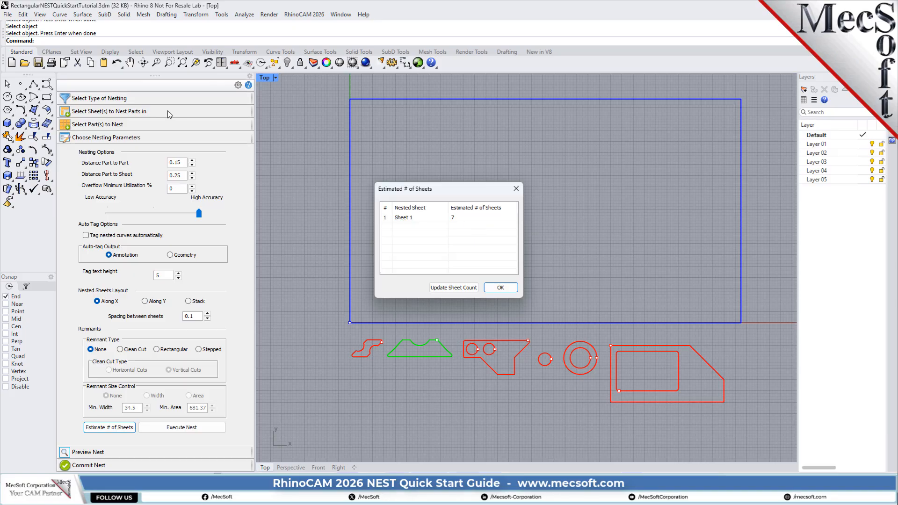
left_click(462, 287)
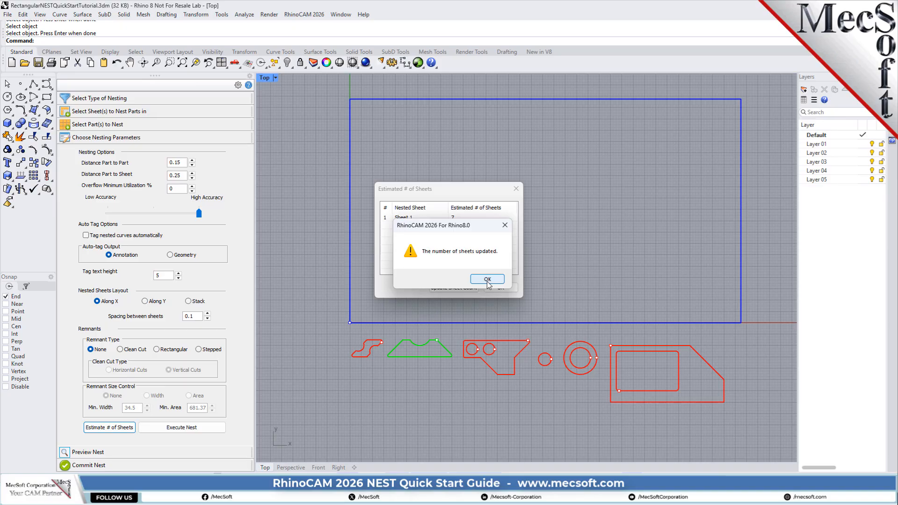
left_click(488, 280)
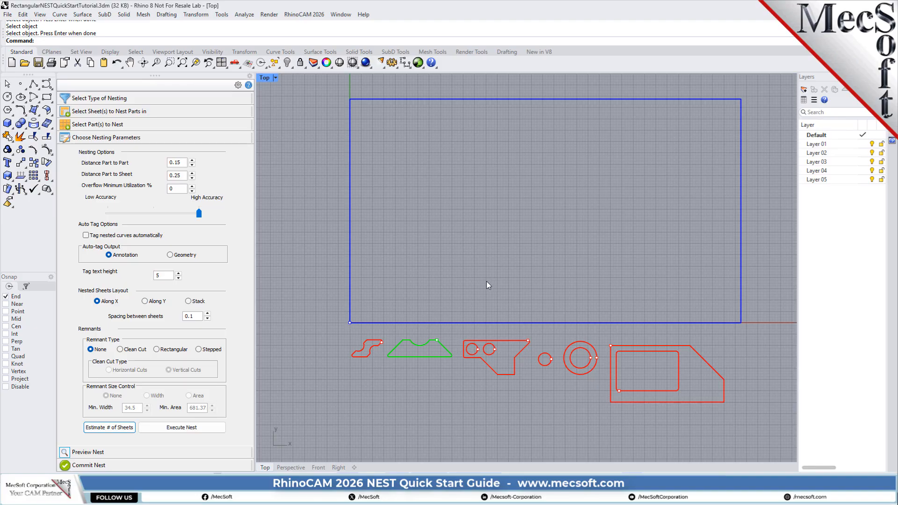
left_click(196, 429)
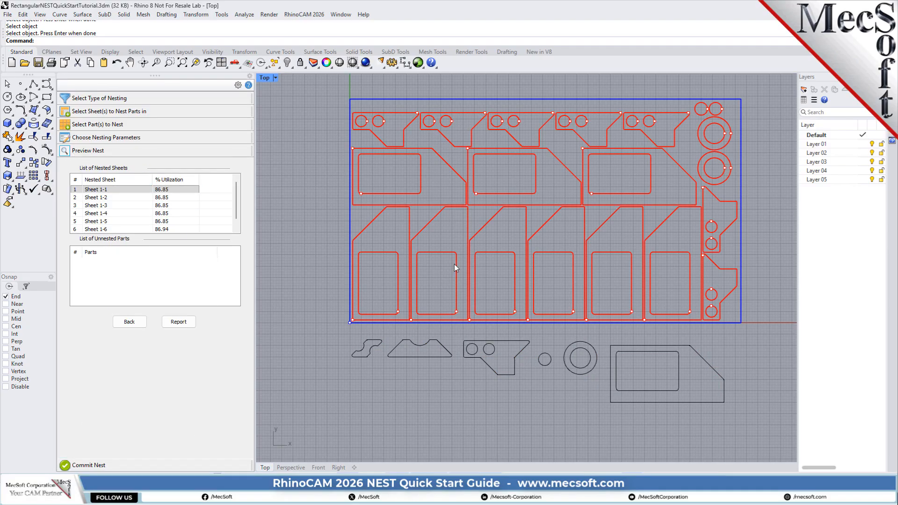
Examine the nested sheets one by one in the preview, ending with a close look at Sheet 1-1
left_click(120, 198)
left_click(117, 206)
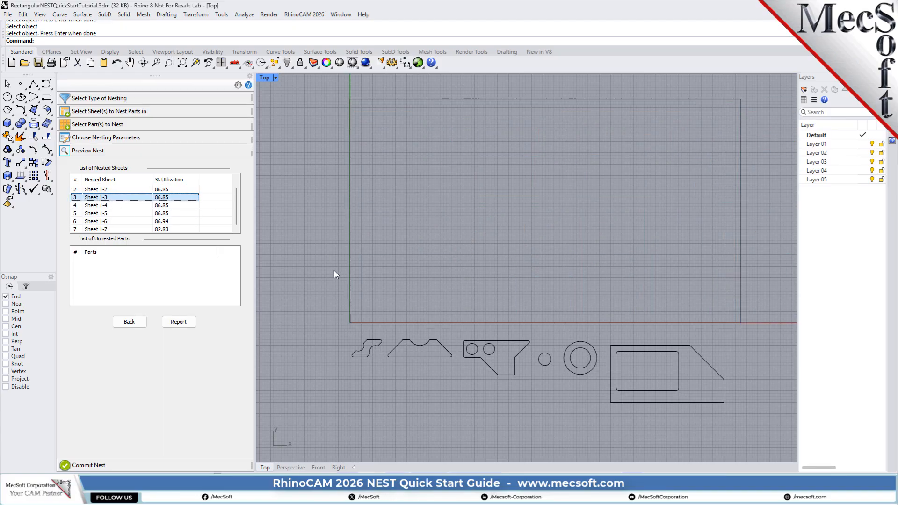
scroll(381, 246, "down", 10)
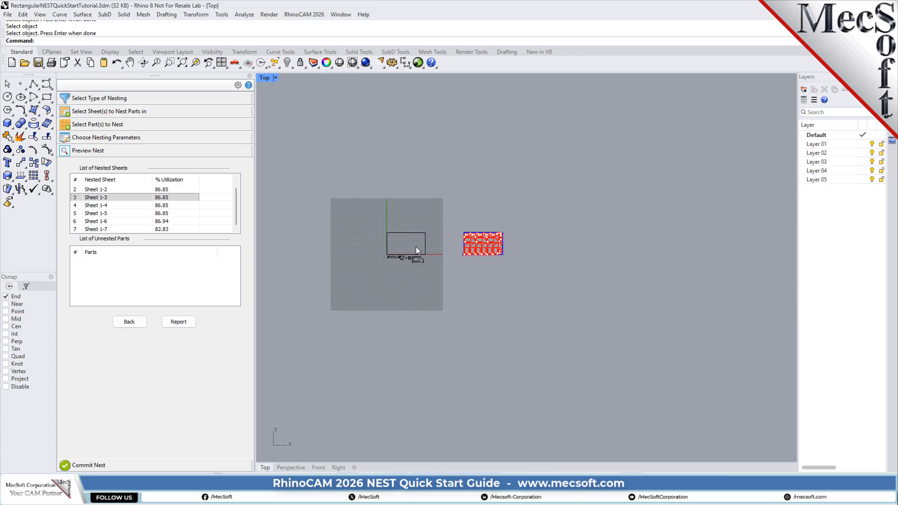
key("Down")
key("Down")
key("Down")
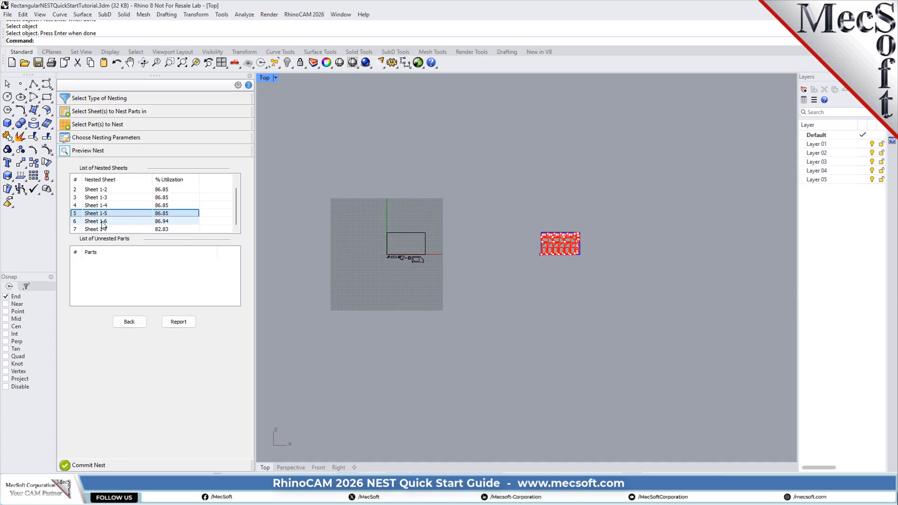
left_click(98, 189)
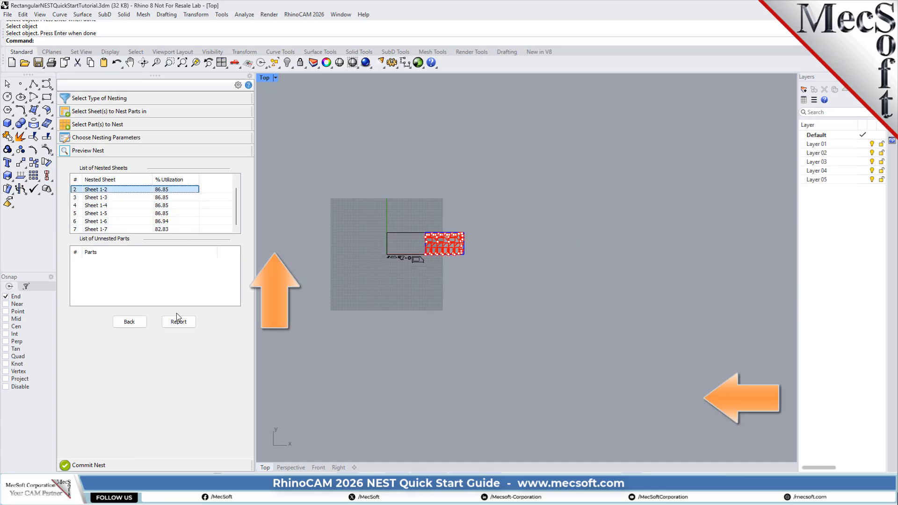
key("Up")
key("Down")
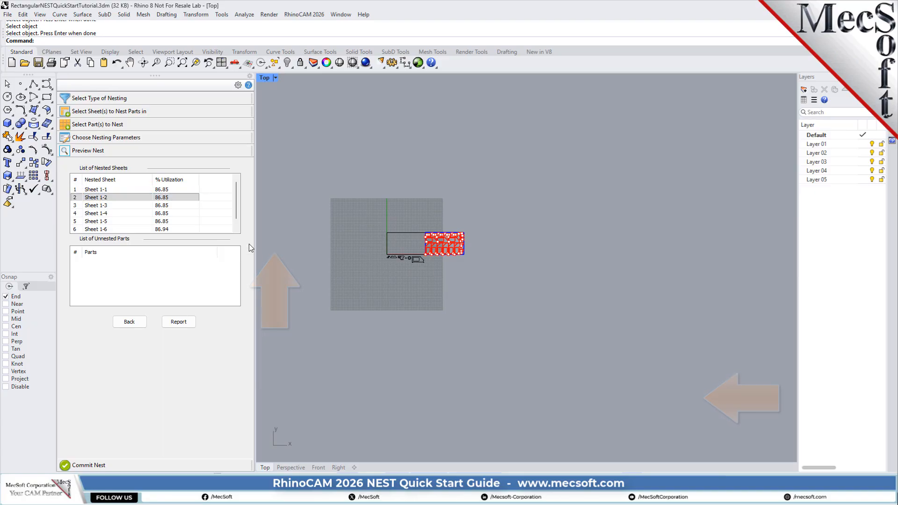
left_click(140, 190)
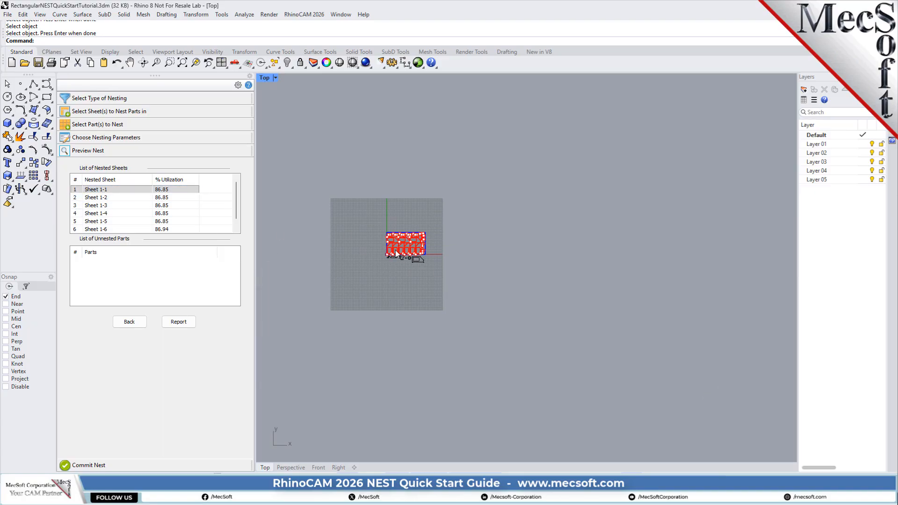
scroll(393, 253, "up", 3)
scroll(382, 241, "up", 8)
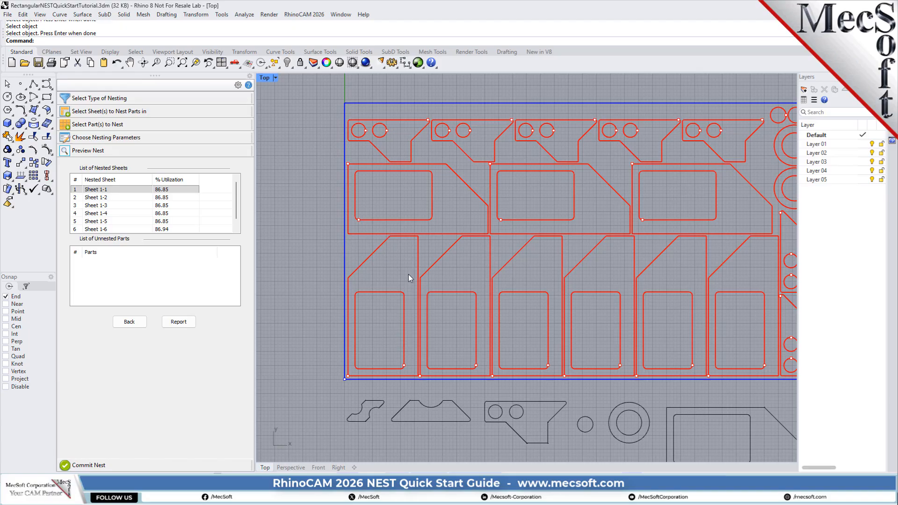
scroll(365, 218, "down", 2)
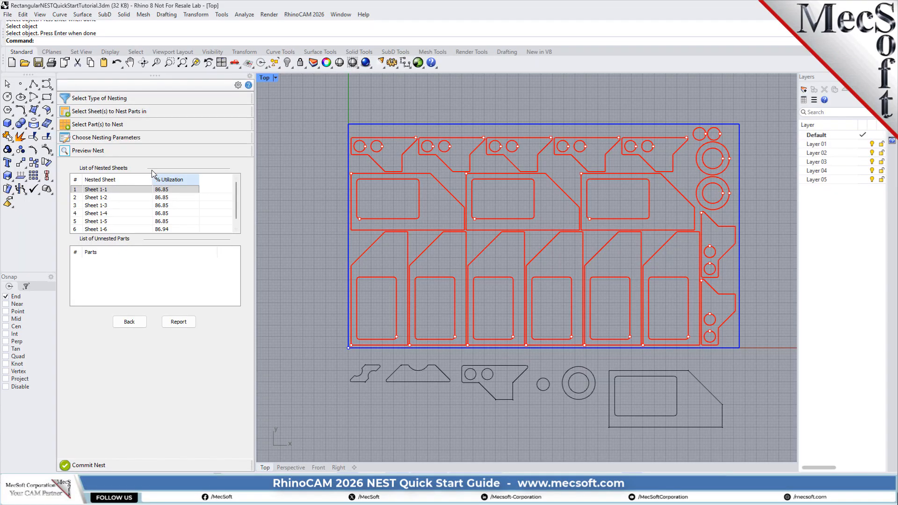
Choose a grain direction for Sheet 1
left_click(136, 111)
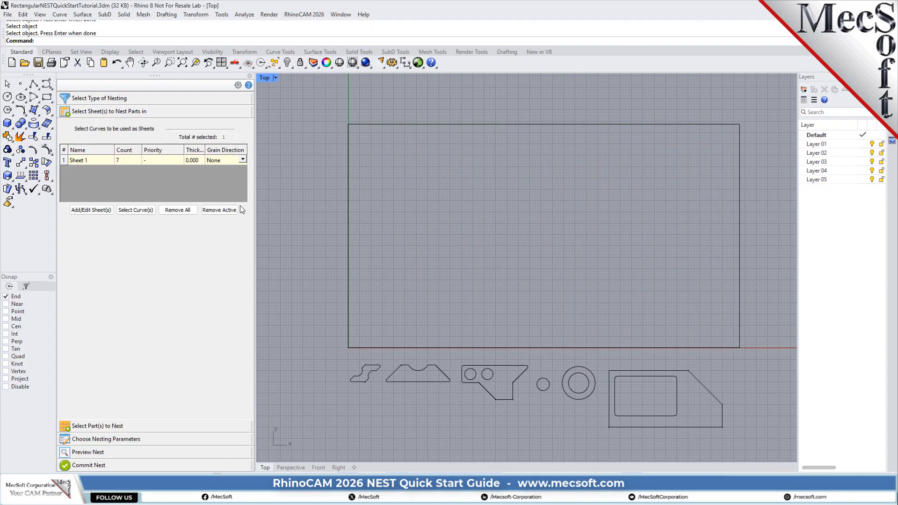
left_click(244, 160)
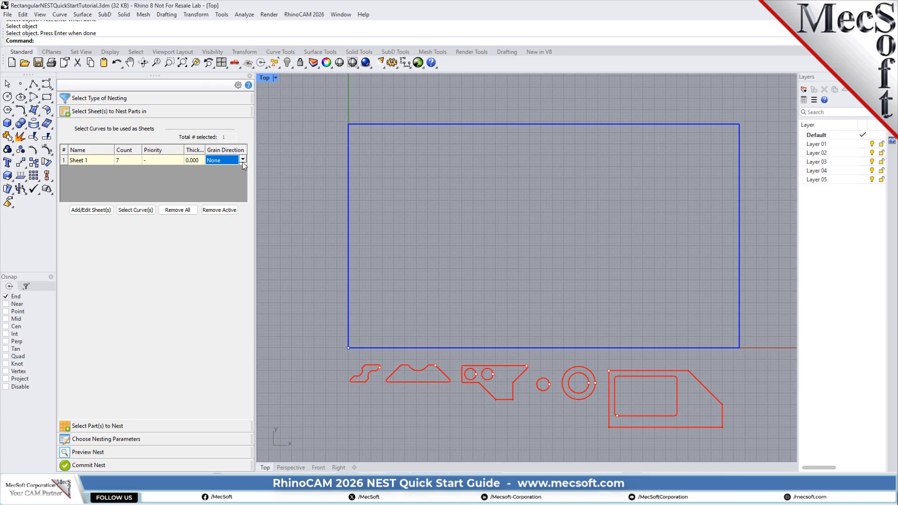
left_click(241, 161)
Set the grain direction of Part 6, the large part with the rectangular cutout, to Along Y
left_click(106, 426)
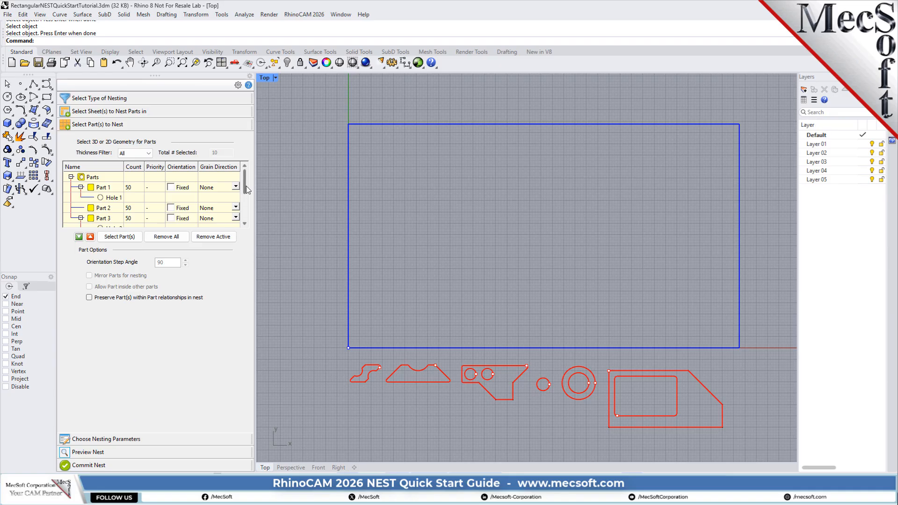
left_click_drag(245, 188, 245, 227)
left_click(103, 208)
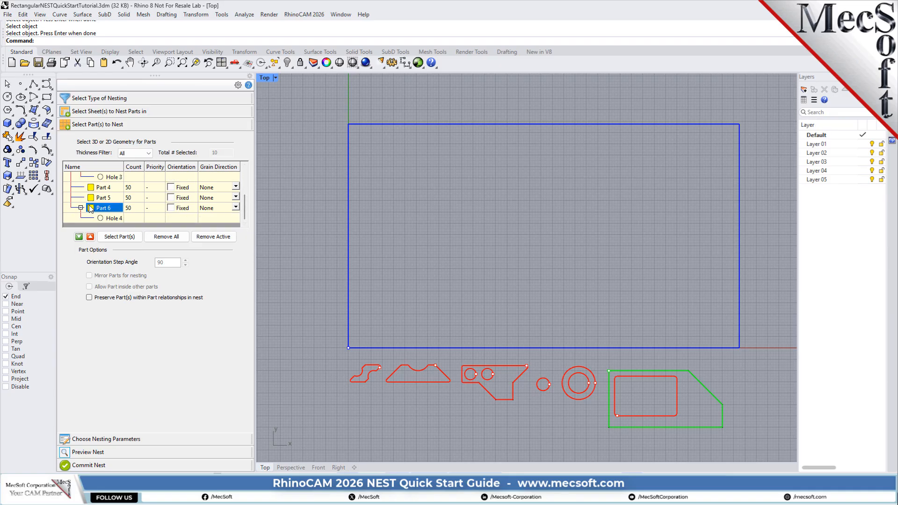
left_click(237, 204)
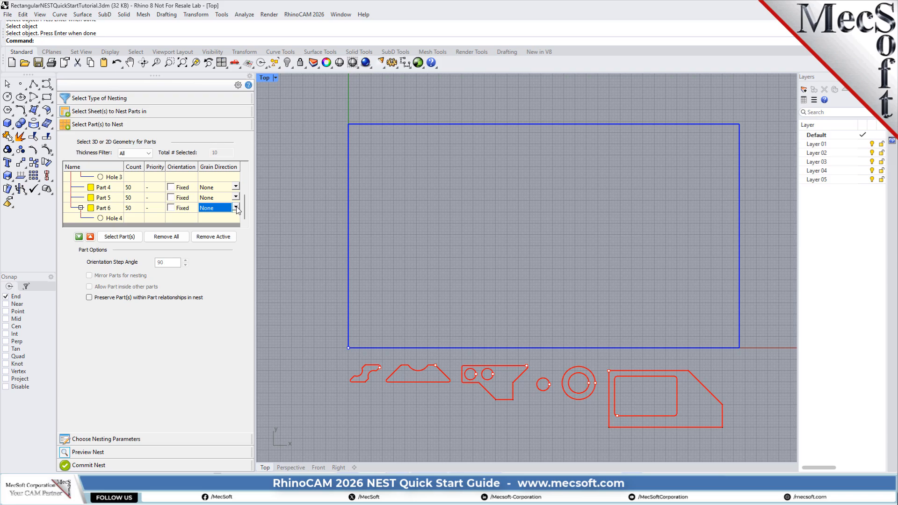
left_click(237, 206)
left_click(226, 231)
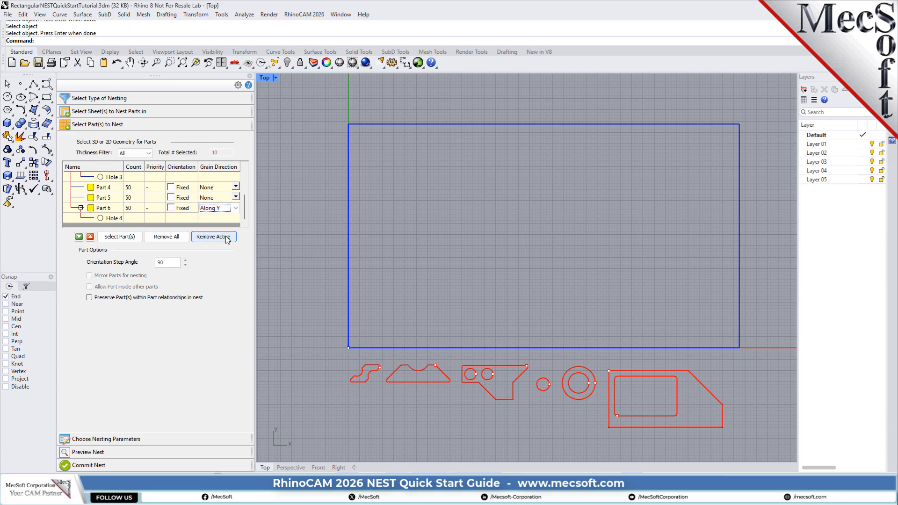
Execute the nest again with the grain directions applied and preview Sheet 1-2
left_click(94, 440)
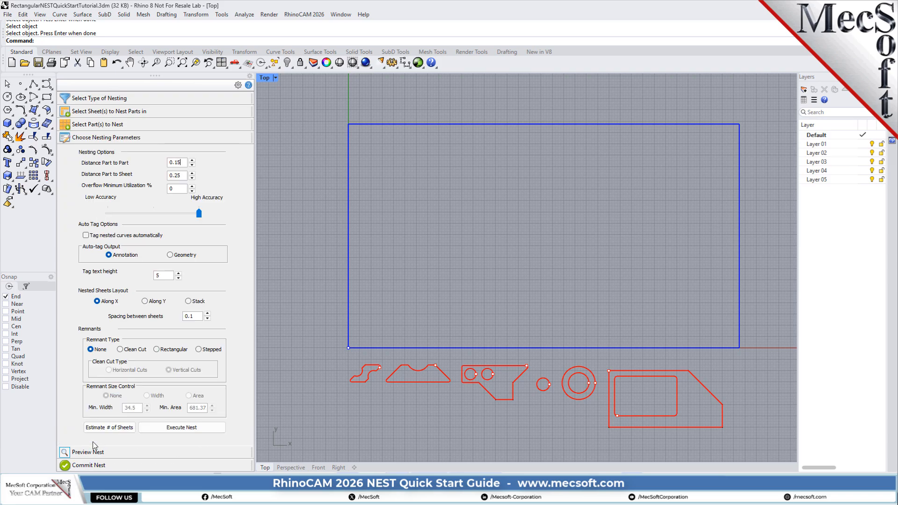
left_click(171, 427)
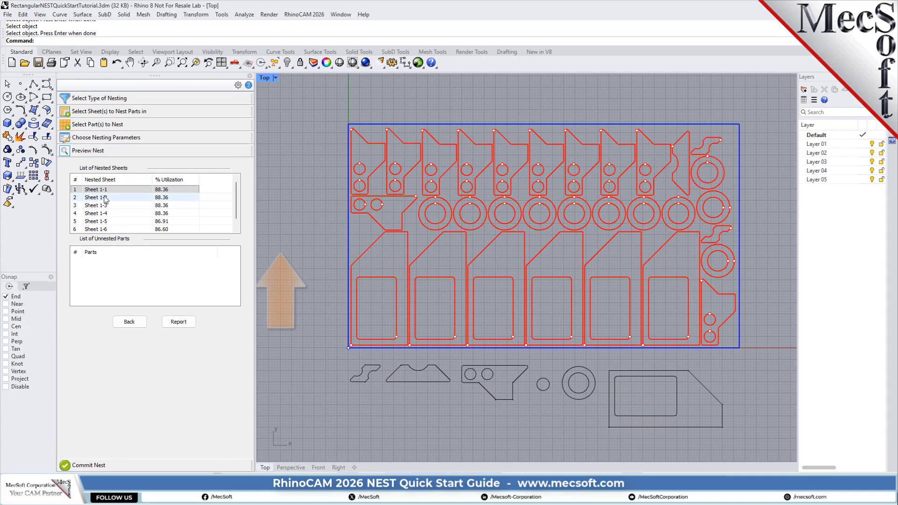
left_click(105, 198)
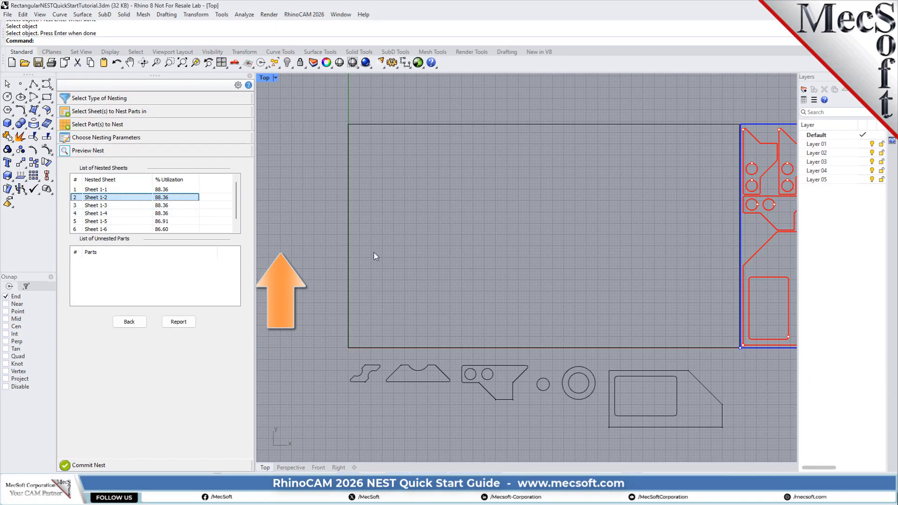
scroll(279, 240, "down", 5)
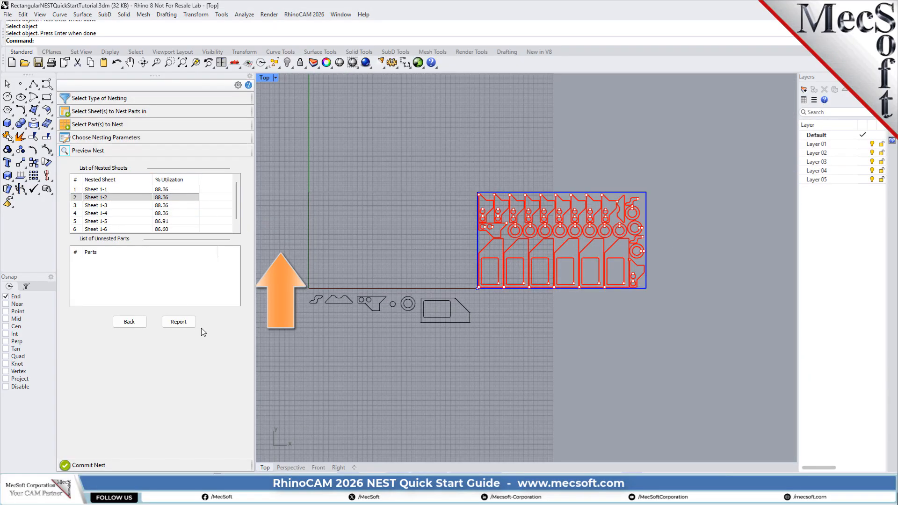
Rerun the nest with the nested sheets layout set to Stack and preview Sheets 1-2 to 1-4 and Sheet 1-1
left_click(133, 138)
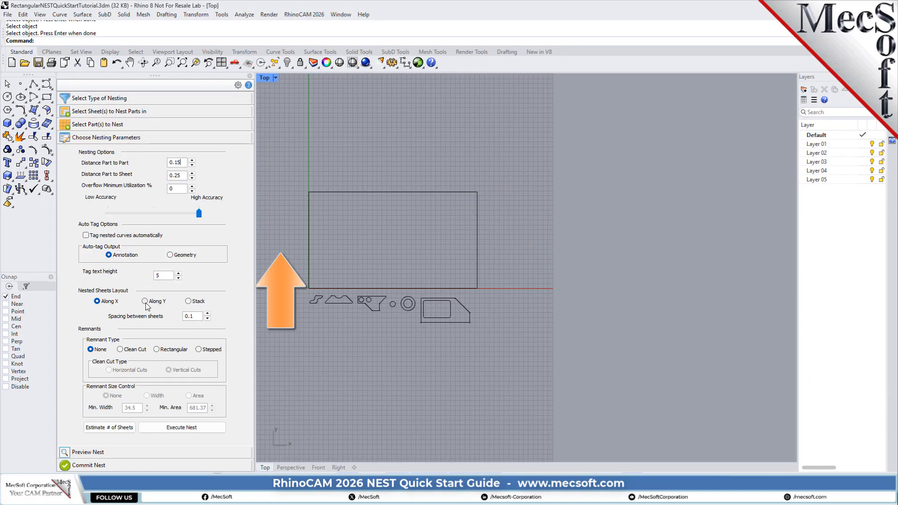
left_click(189, 302)
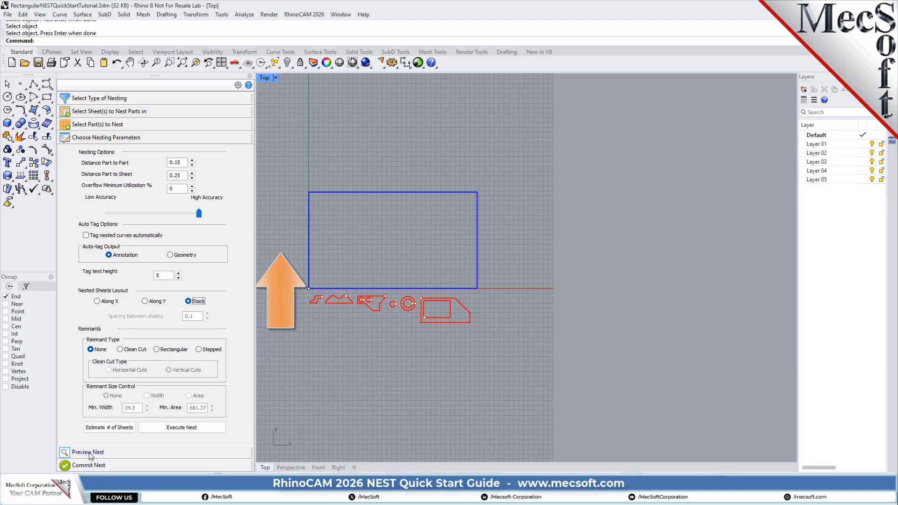
left_click(180, 427)
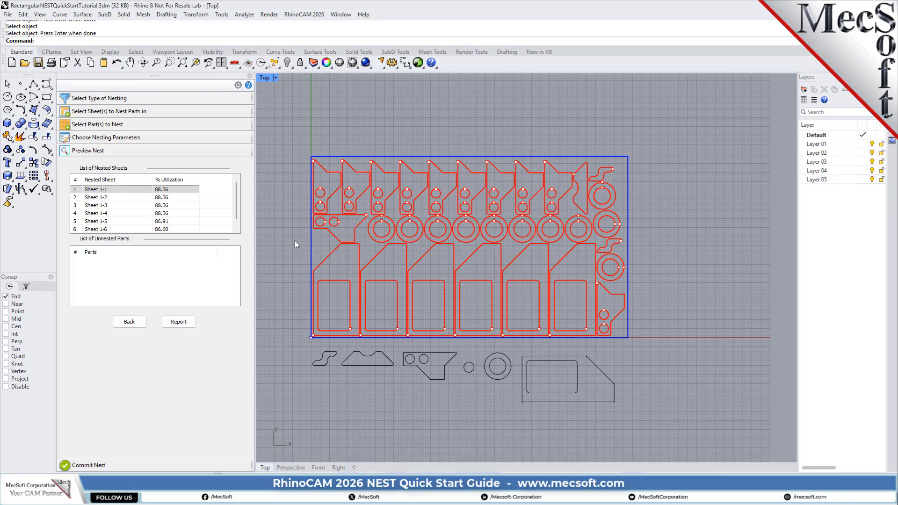
left_click(102, 198)
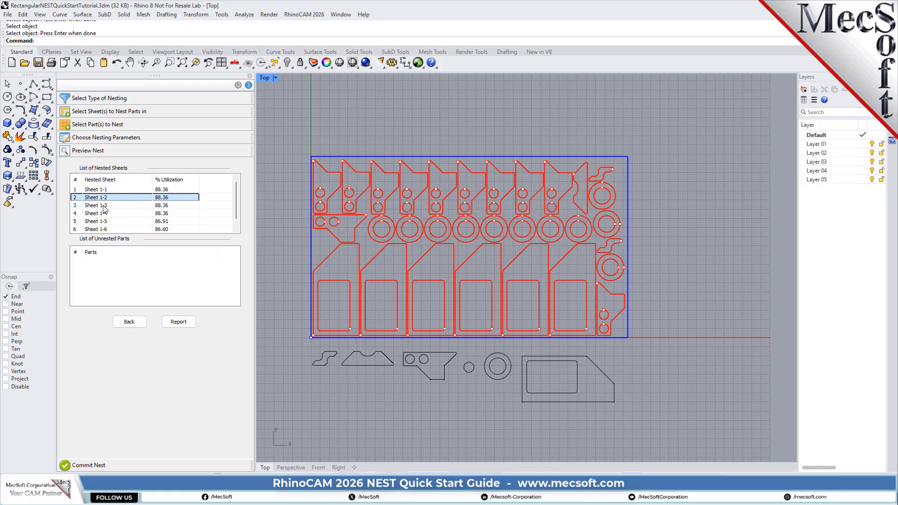
left_click(104, 206)
left_click(106, 213)
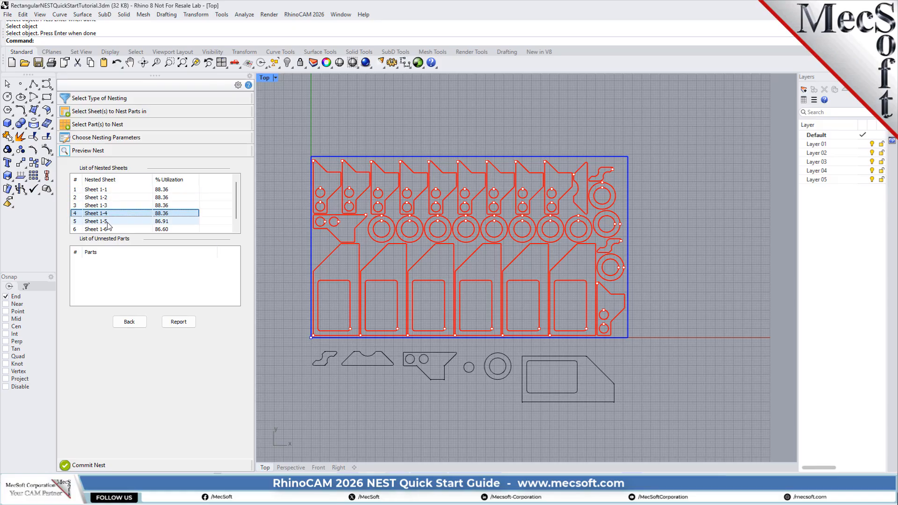
left_click(105, 190)
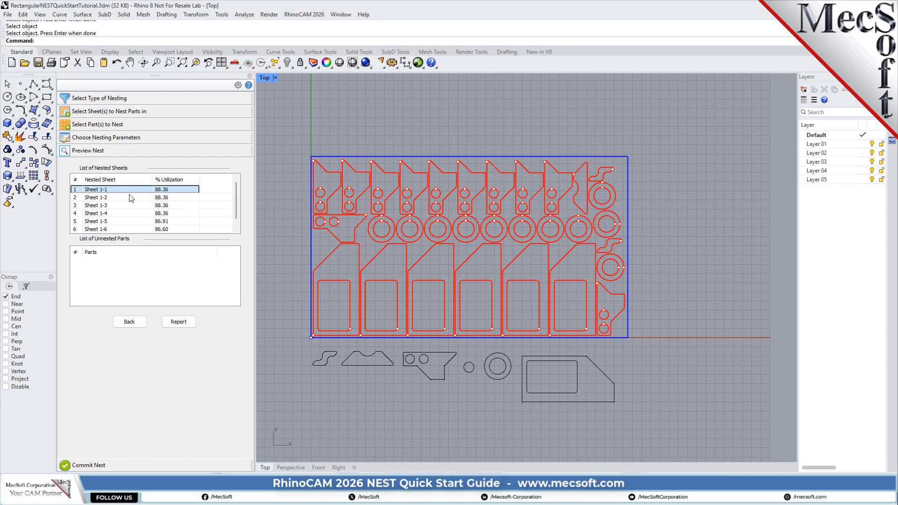
Commit the nest with a separate layer for each nested sheet and go through the new layers from Sheet 1-1 to Sheet 1-7
left_click(88, 466)
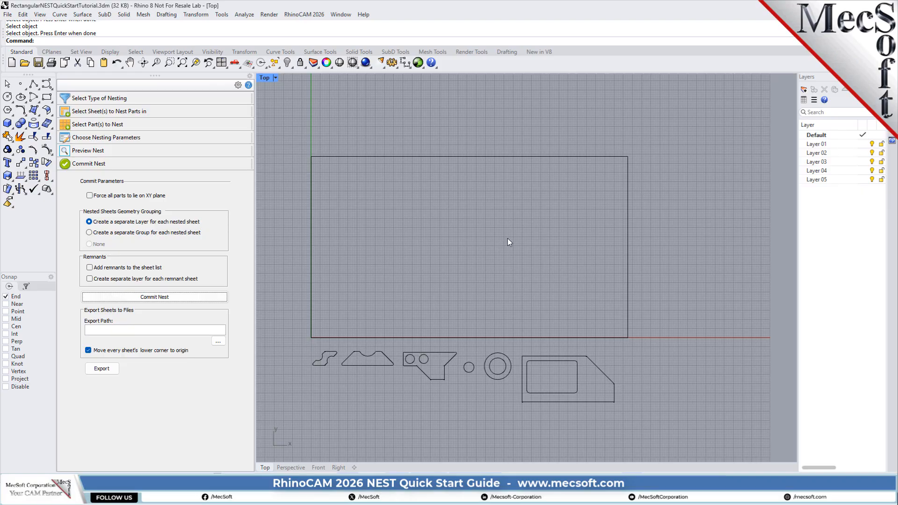
left_click(151, 297)
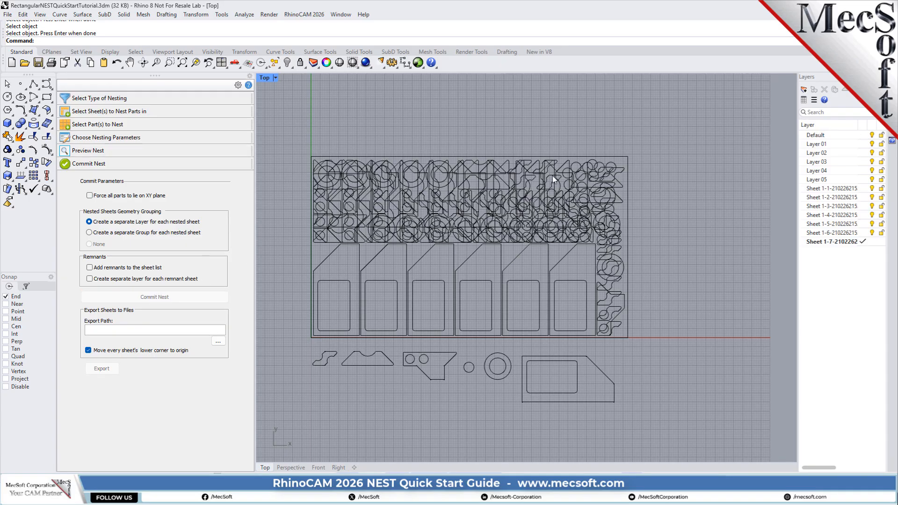
left_click(837, 189)
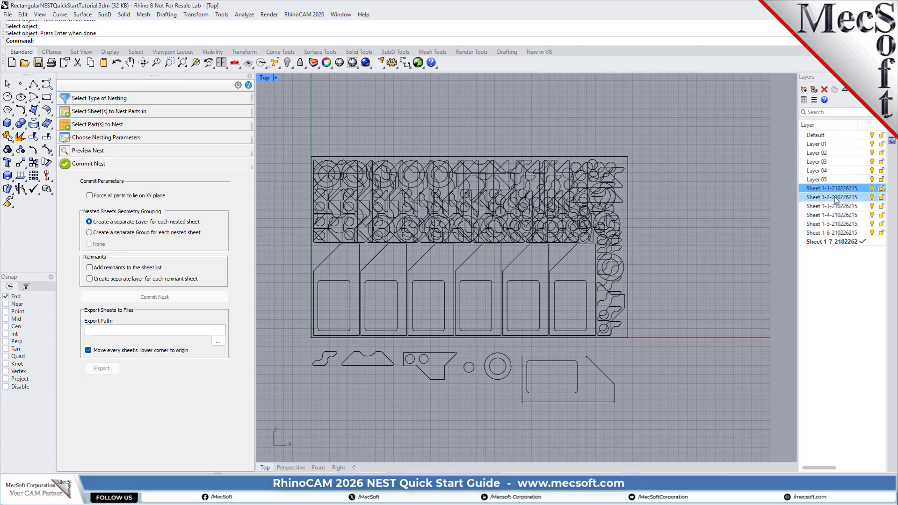
left_click(837, 197)
left_click(837, 206)
left_click(840, 215)
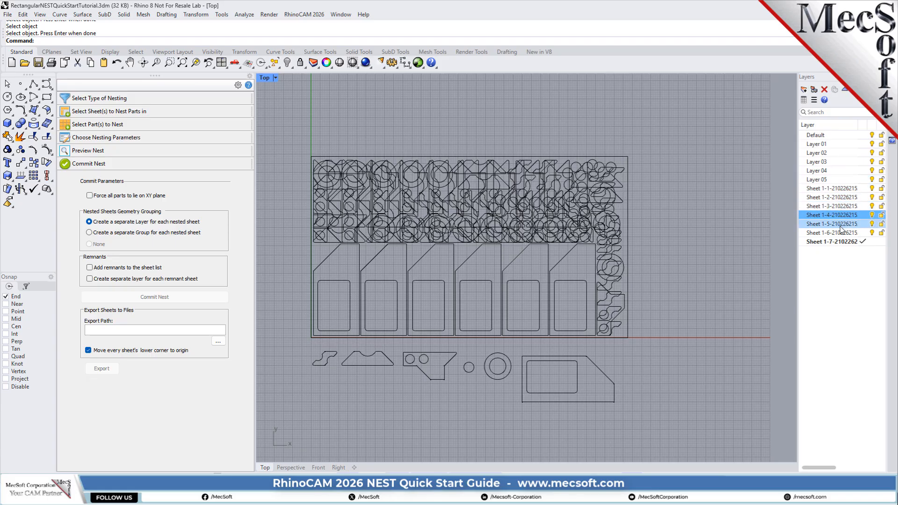
left_click(840, 224)
left_click(840, 233)
left_click(841, 242)
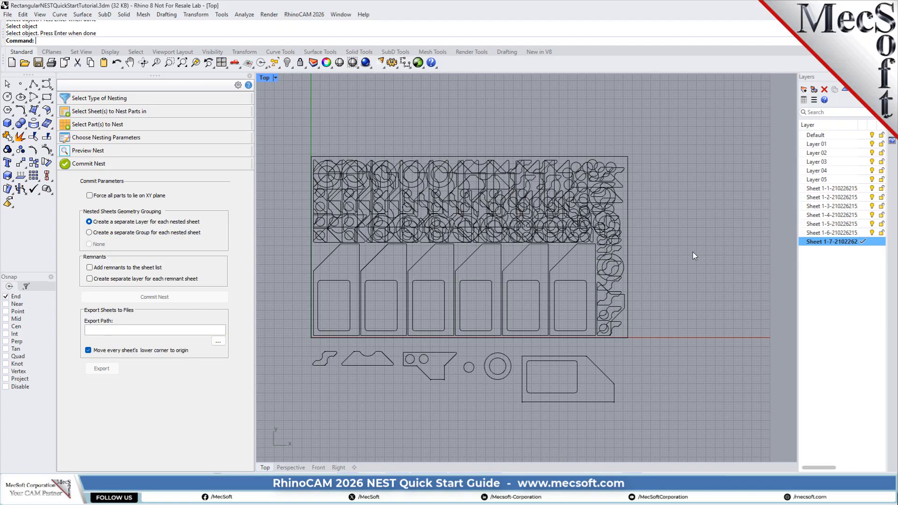
Make the Sheet 1-1 layer current and hide the Sheet 1-2 to Sheet 1-7 layers
left_click(874, 198)
left_click(874, 206)
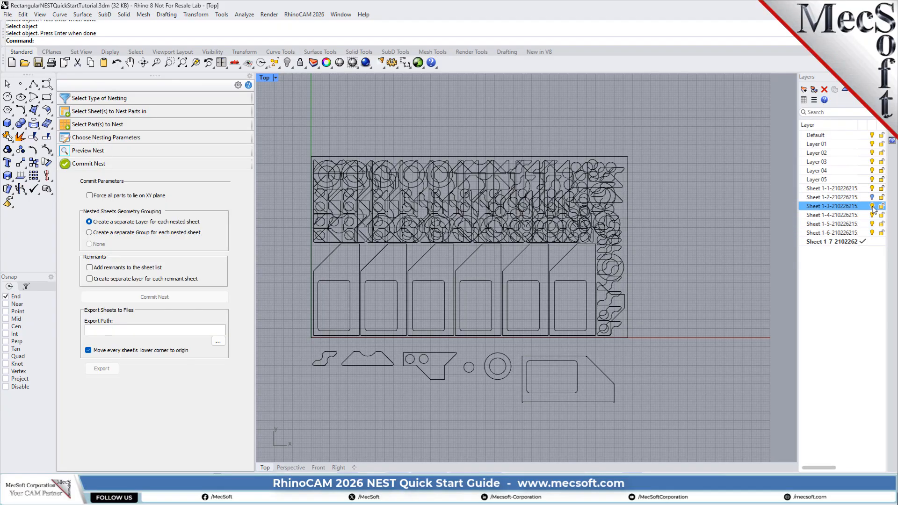
left_click(874, 215)
left_click(873, 224)
left_click(873, 233)
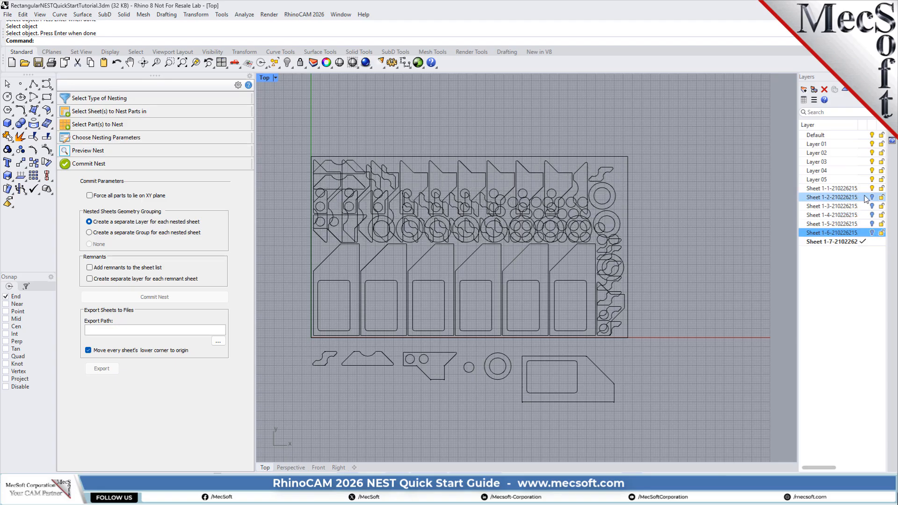
left_click(864, 189)
left_click(874, 242)
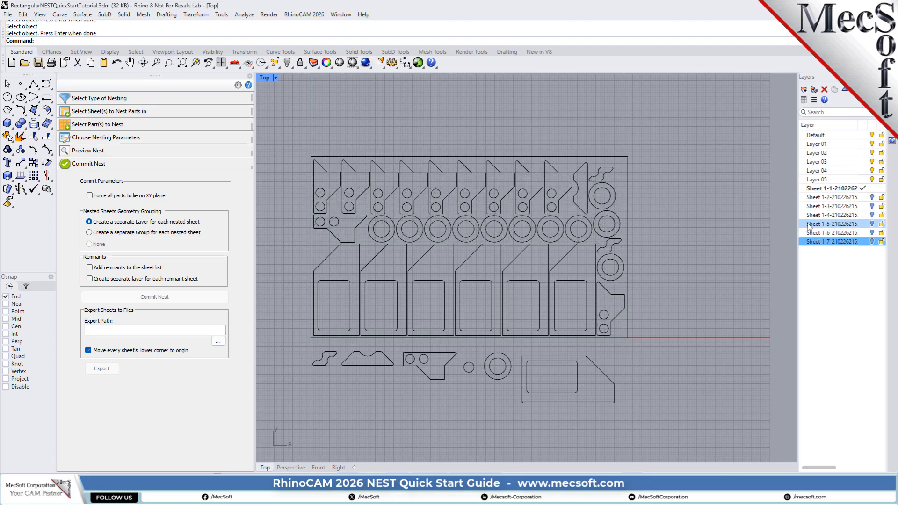